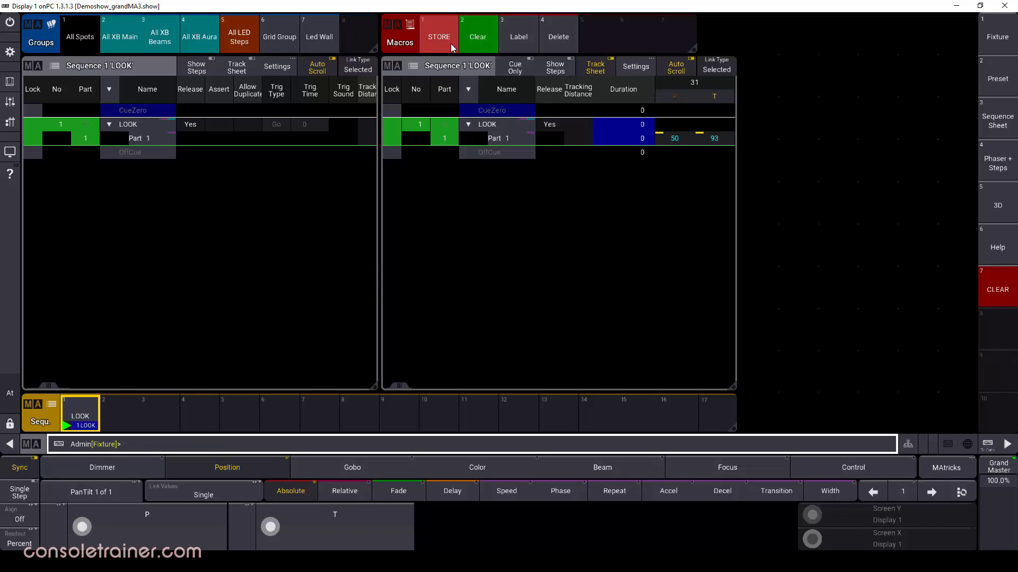
Step: Assign the STORE macro from the macro pool to the empty view button 8
left_click_drag(451, 43, 412, 97)
left_click(989, 335)
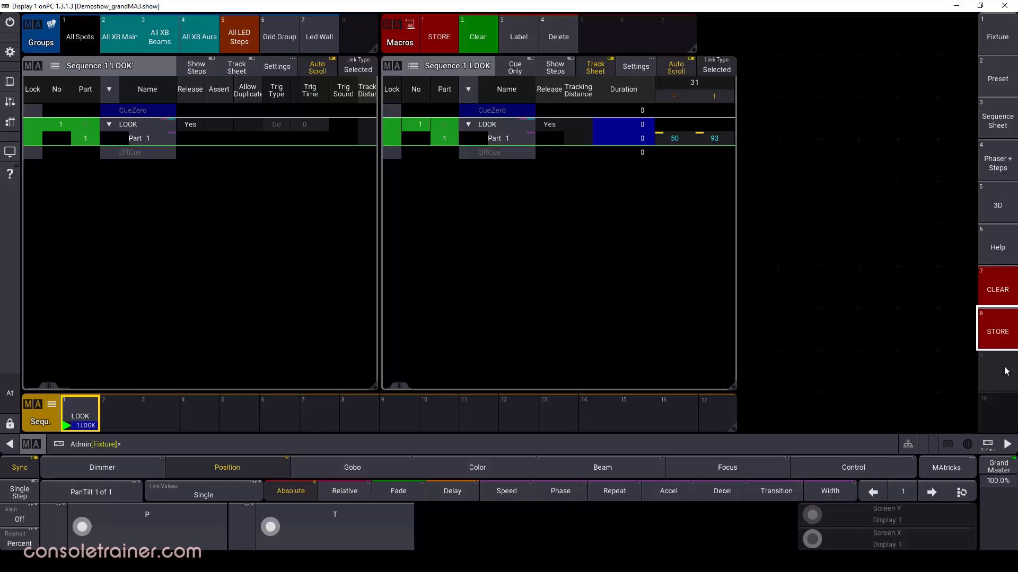
Step: Delete the second Sequence 1 sheet window, and remove all remaining windows from this screen
left_click(391, 69)
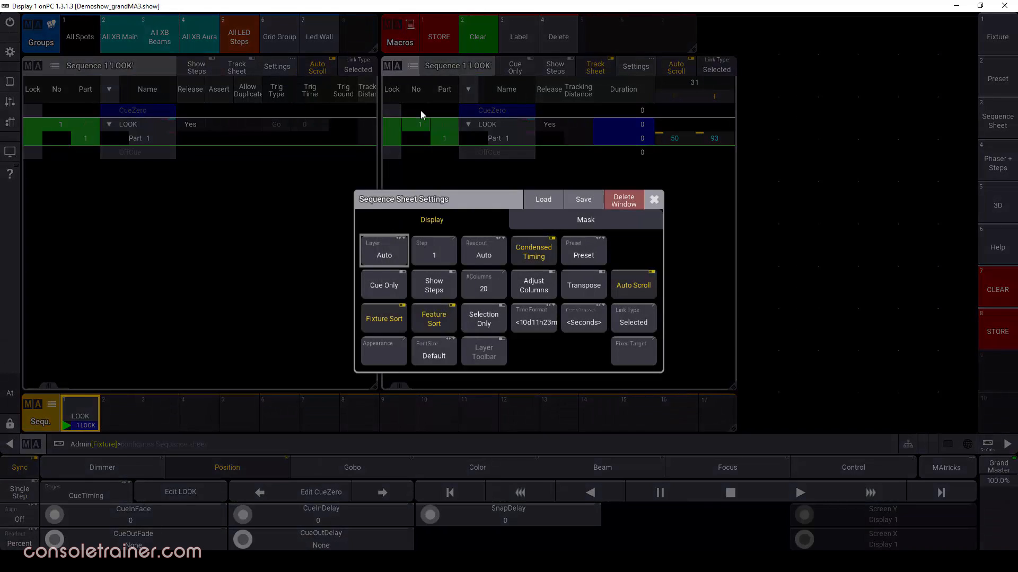
left_click(616, 204)
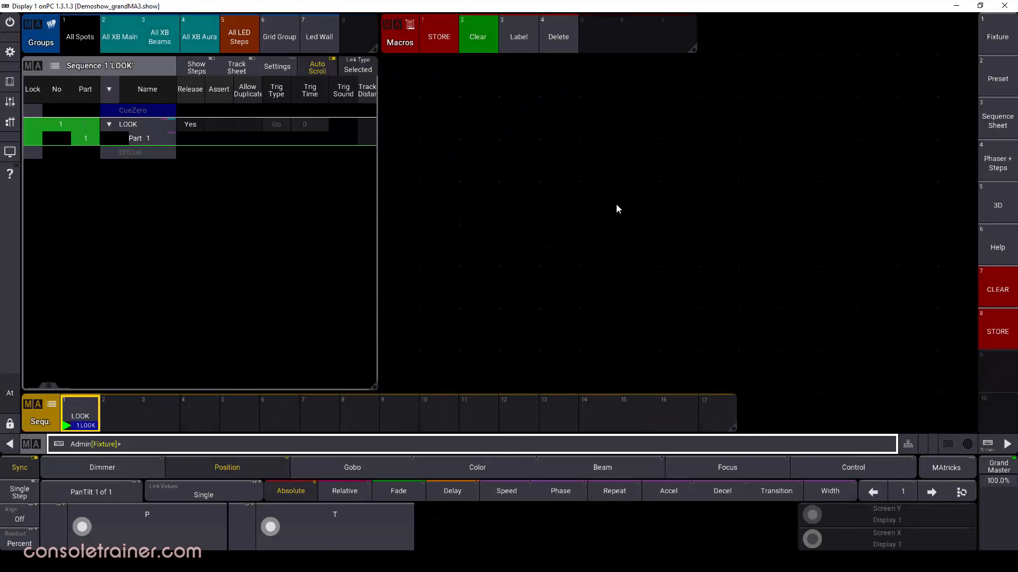
left_click(10, 52)
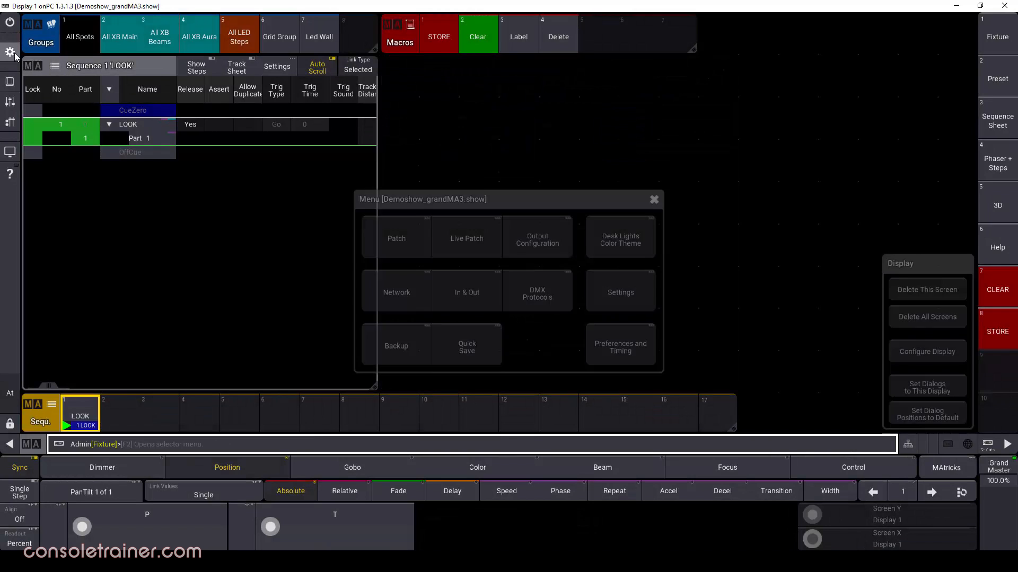
left_click(930, 294)
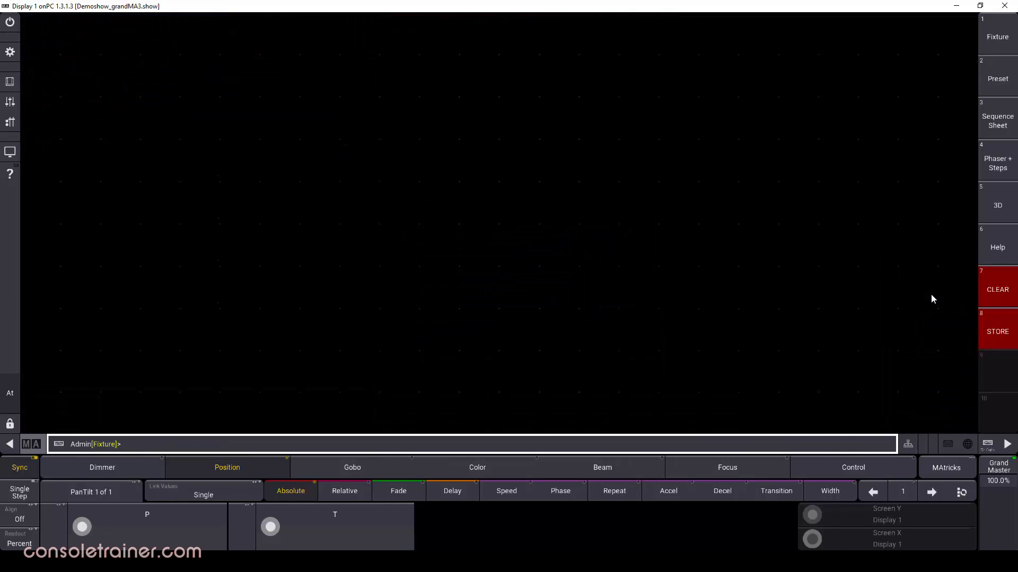
Step: Recall the 3D view twice, emptying the screen once with Delete Screen and once with the CLEAR macro
left_click(997, 205)
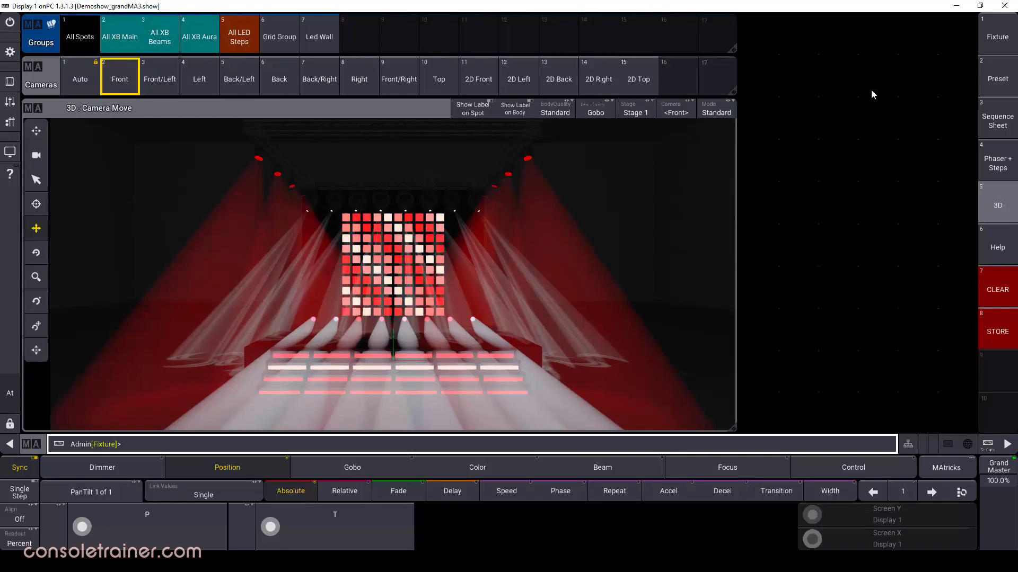
left_click(755, 46)
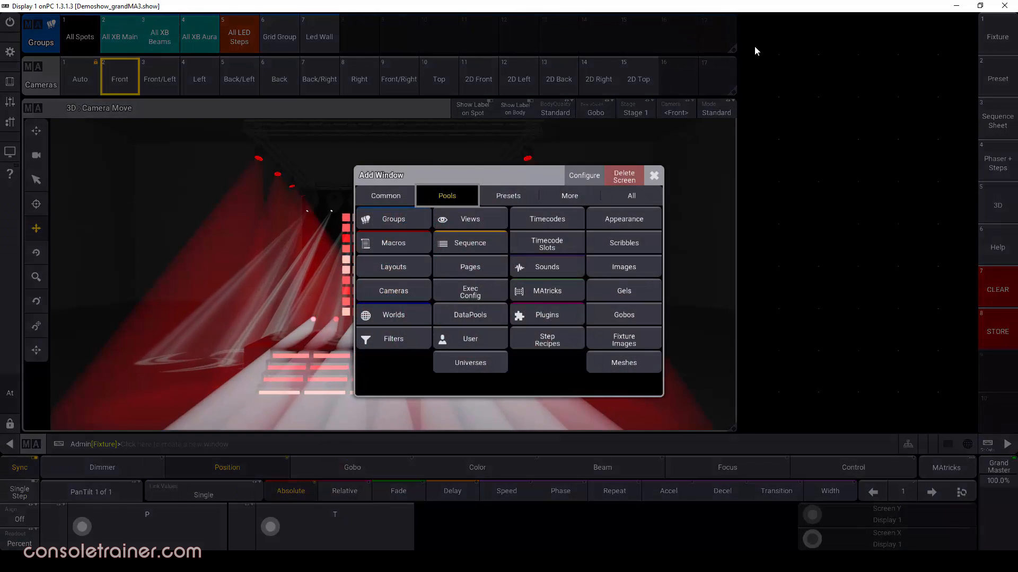
left_click(623, 177)
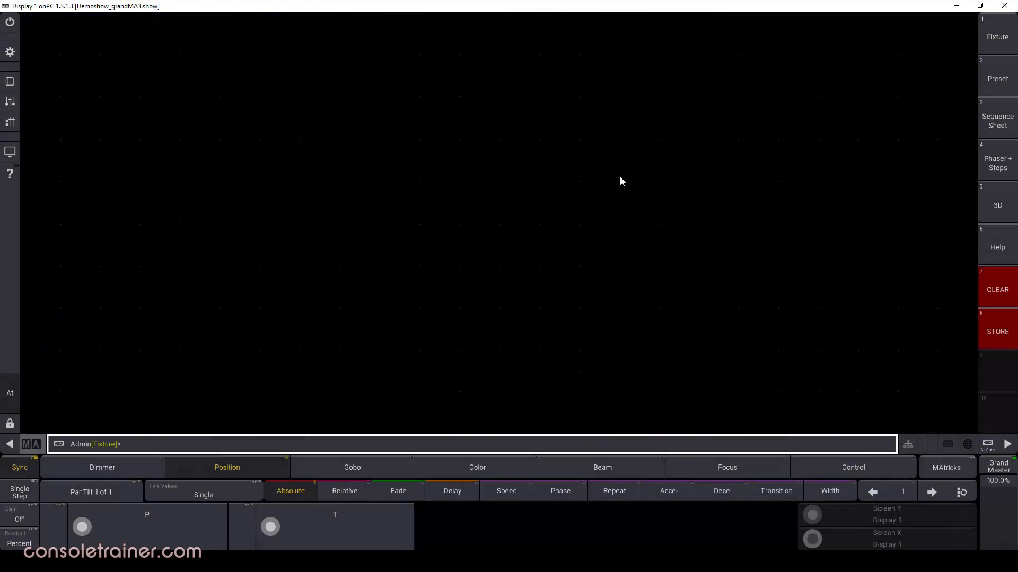
left_click(991, 197)
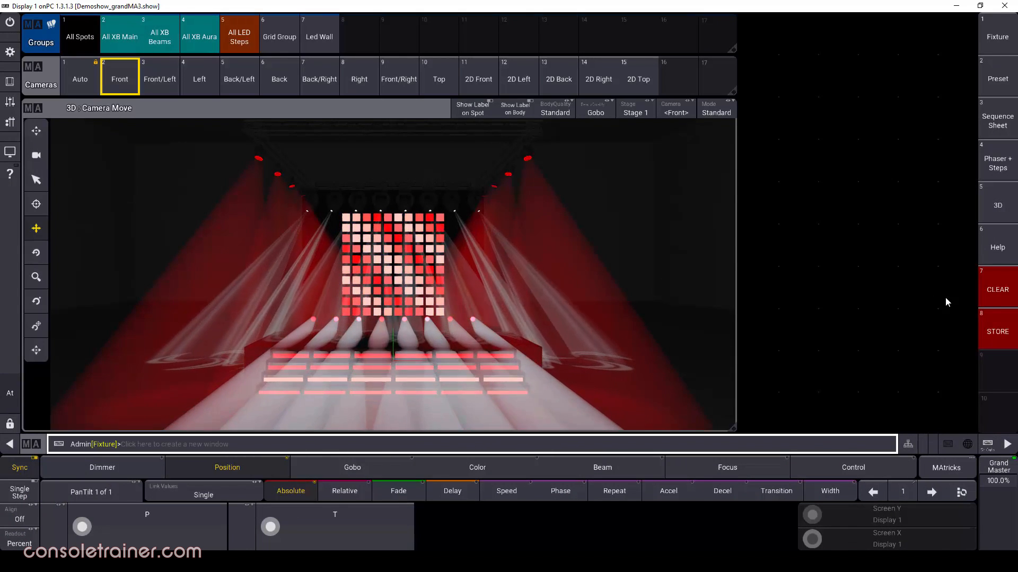
left_click(1001, 303)
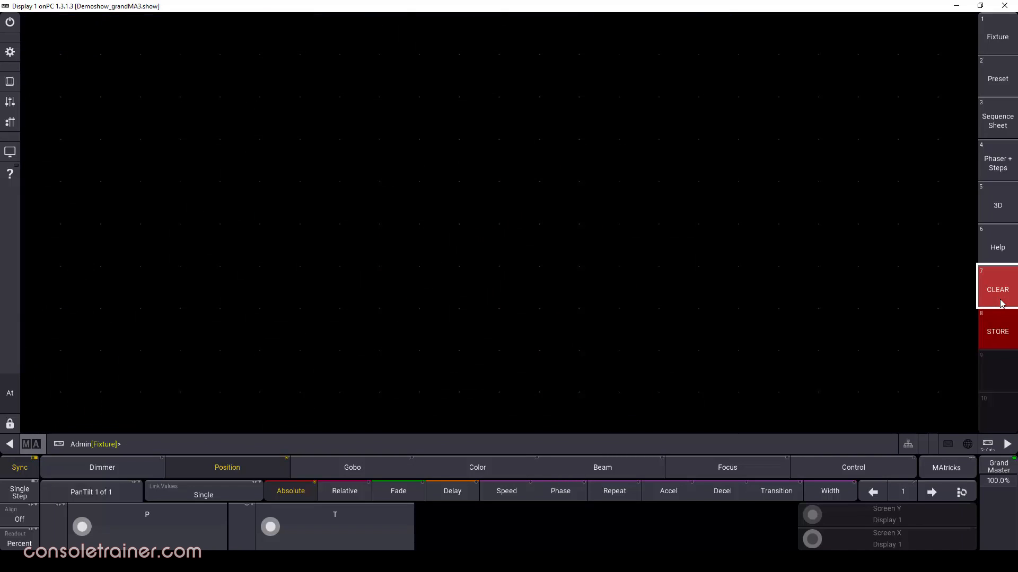
Step: Add a Sequence sheet window and fit it across the full width of the screen's upper half
left_click(476, 34)
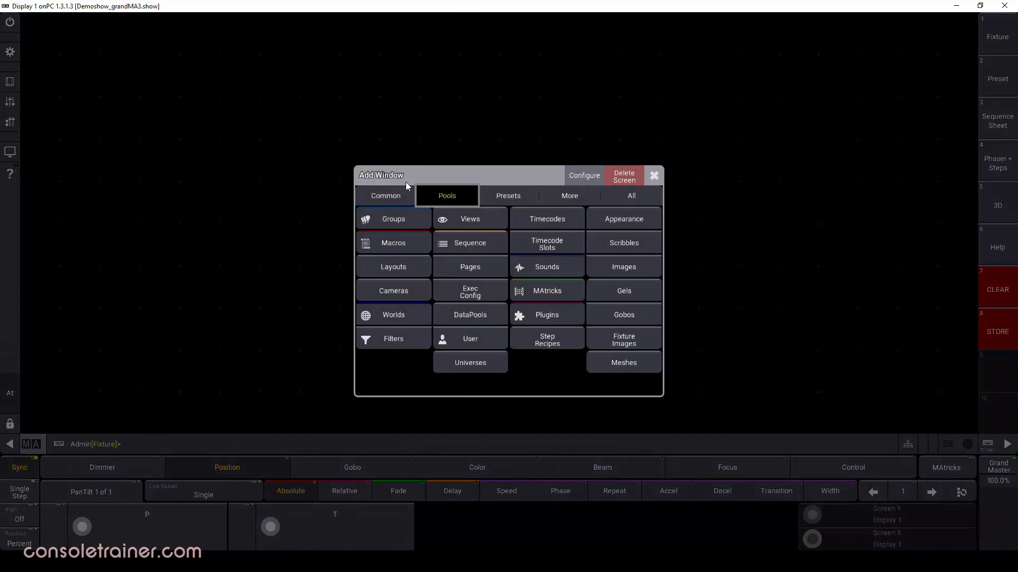
left_click(395, 202)
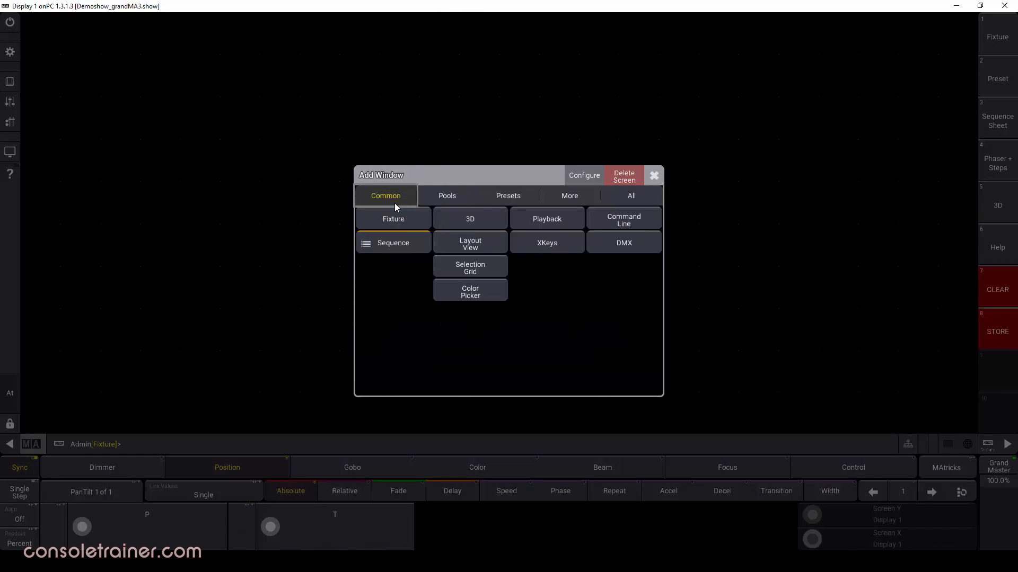
left_click(410, 249)
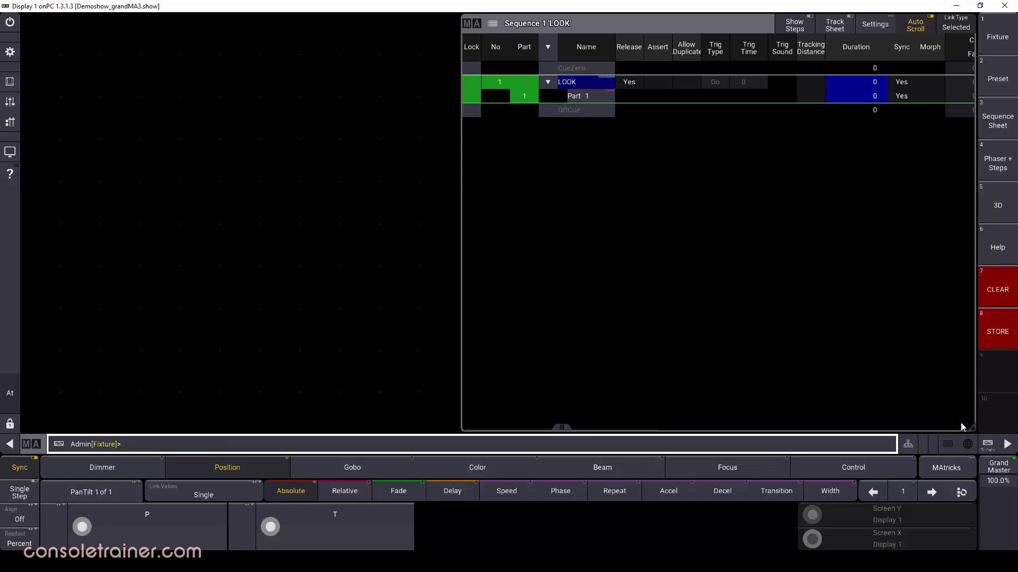
left_click_drag(971, 428, 973, 200)
left_click_drag(727, 25, 272, 21)
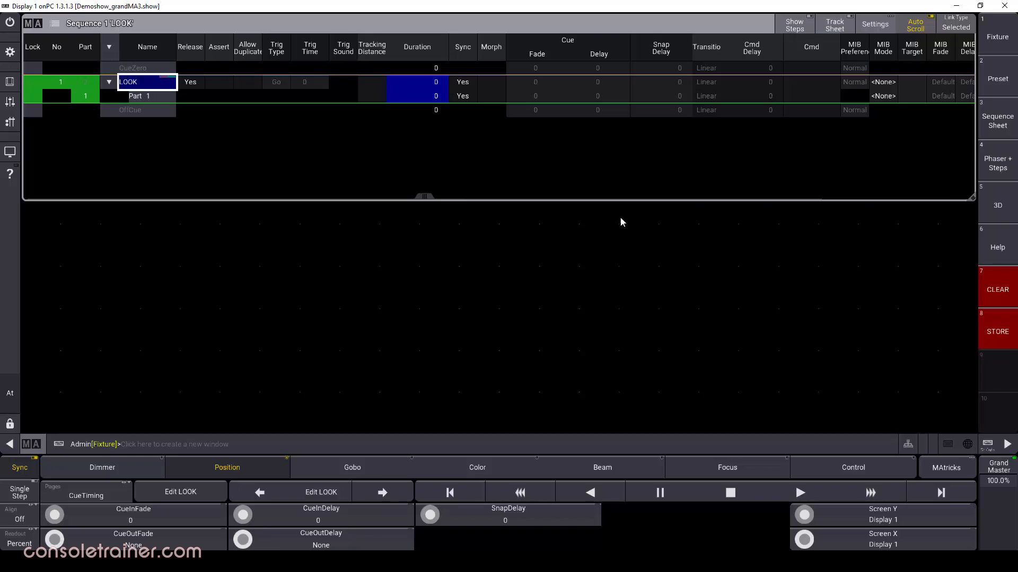
Step: Add a three-row Timecodes pool below the right half of the sequence sheet
left_click_drag(510, 210, 972, 338)
left_click(463, 200)
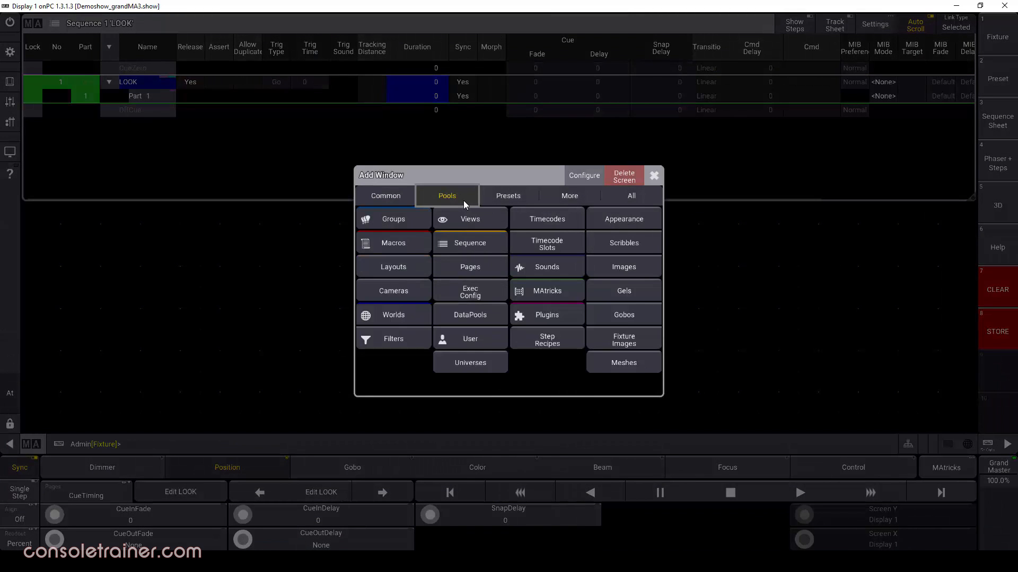
left_click(537, 223)
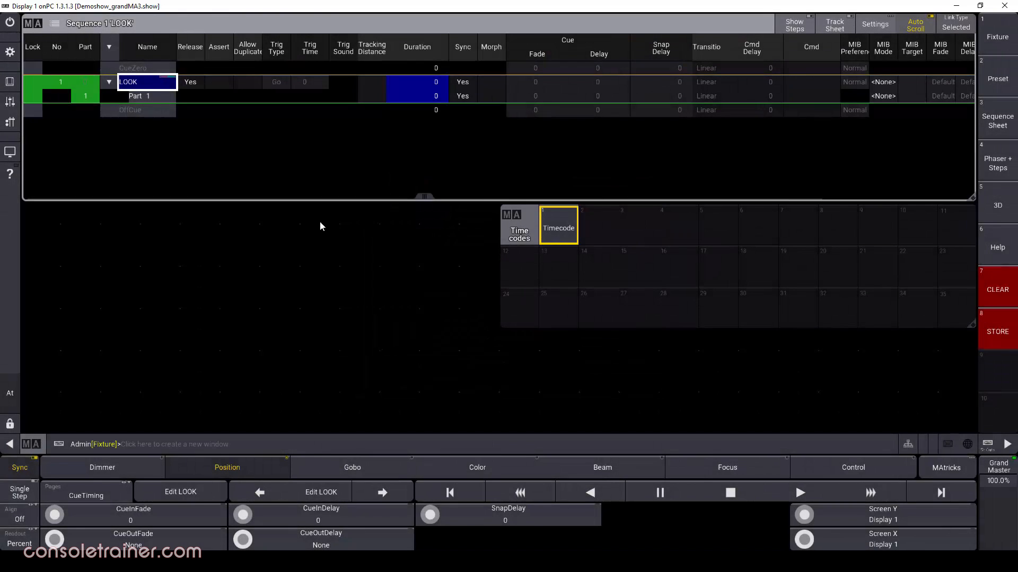
Step: Add a Sequence pool beside the Timecodes pool and size it to the same three rows
left_click(38, 216)
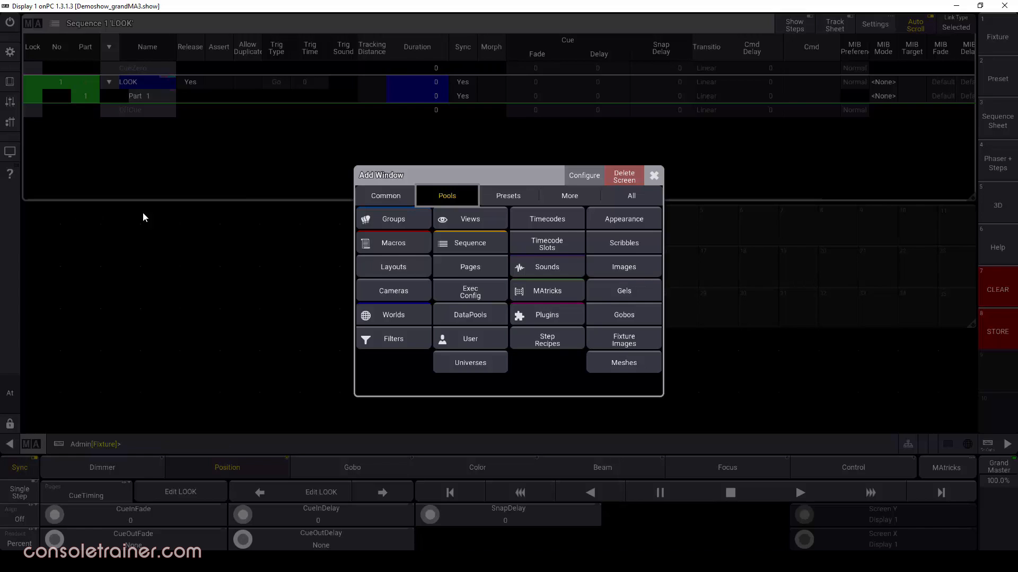
left_click(471, 242)
left_click_drag(489, 406, 495, 327)
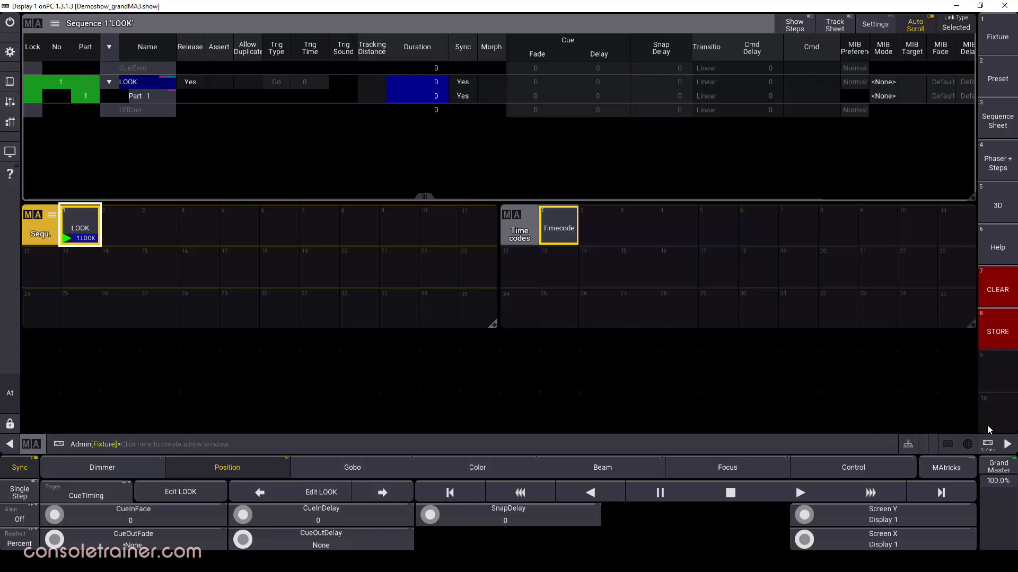
Step: Store the current screen layout as a view on the empty view button 9, entering the label "Pla"
left_click(1000, 375)
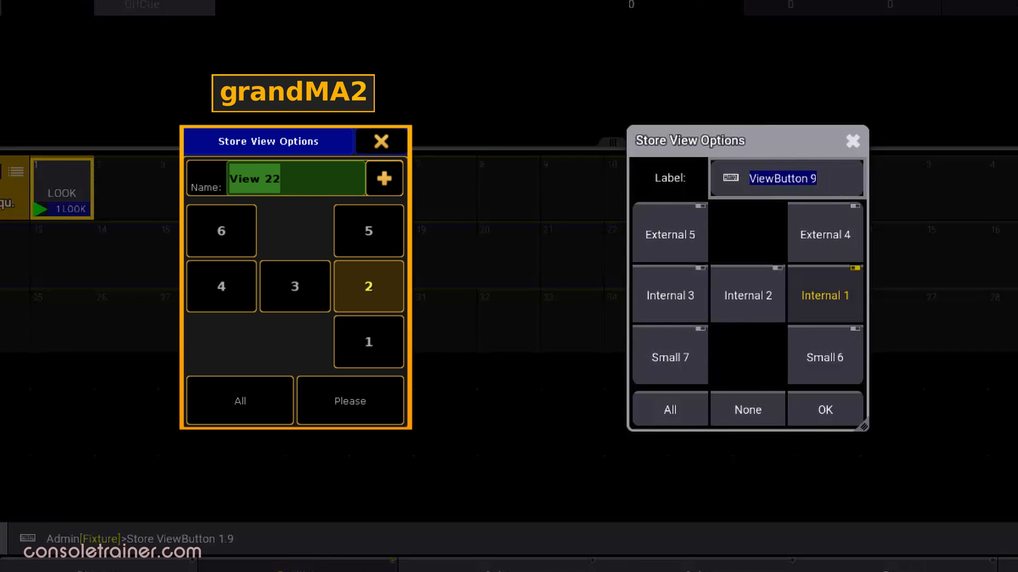
type("Pla")
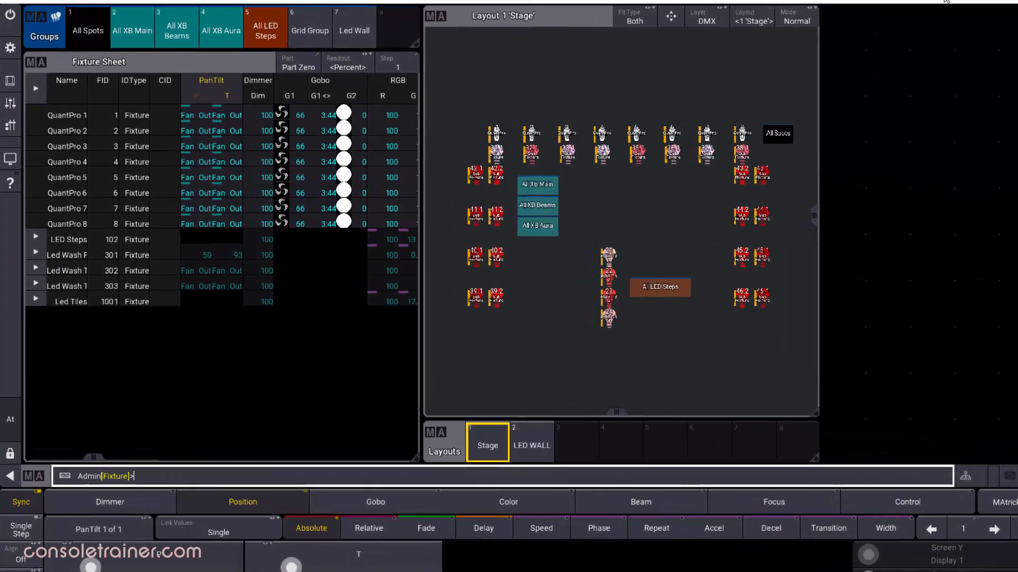
Step: Enable Fixture Sort and Prog Only for the Fixture Sheet, and view its save-preference list without saving
left_click(34, 59)
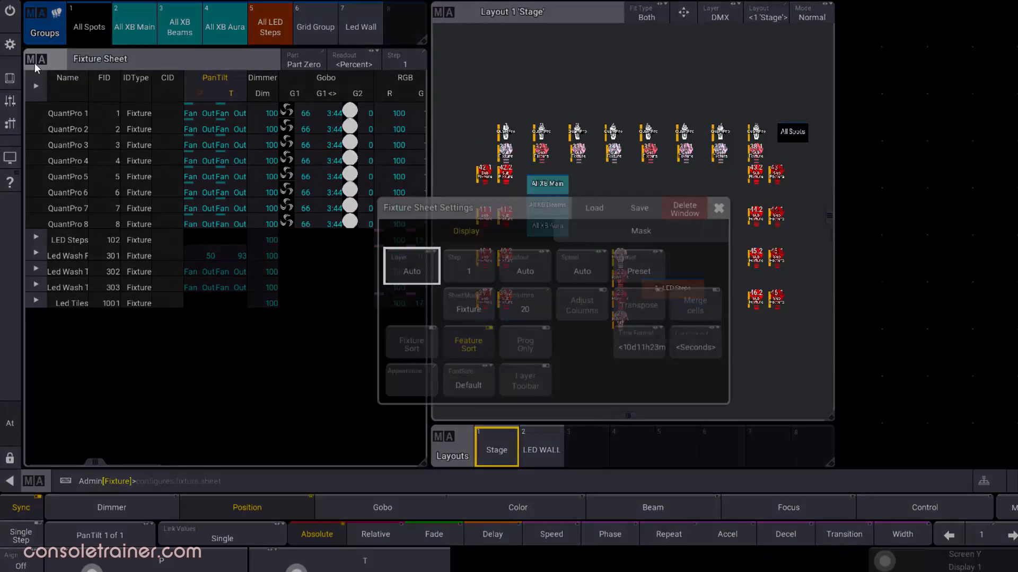
left_click(419, 345)
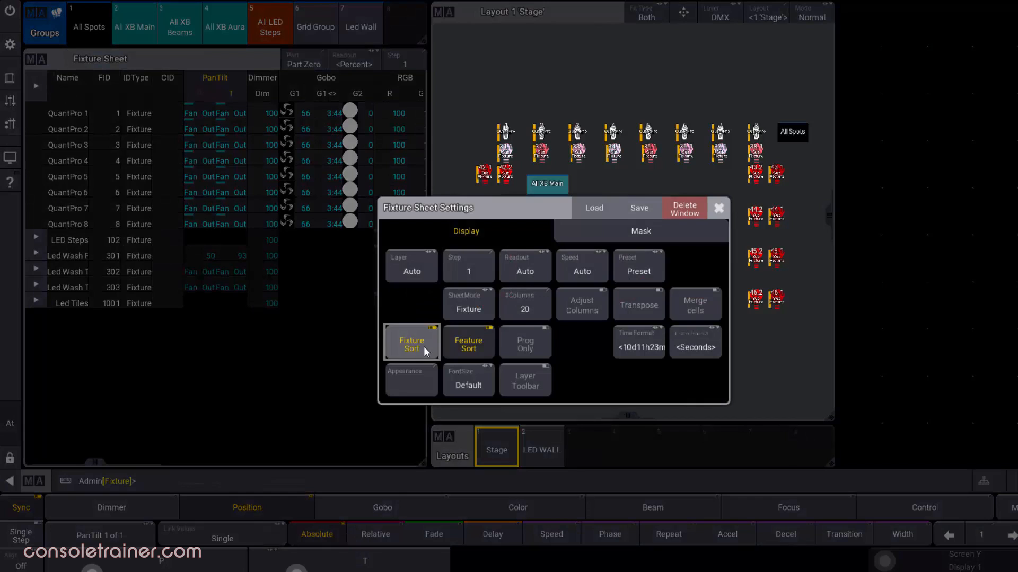
left_click(530, 353)
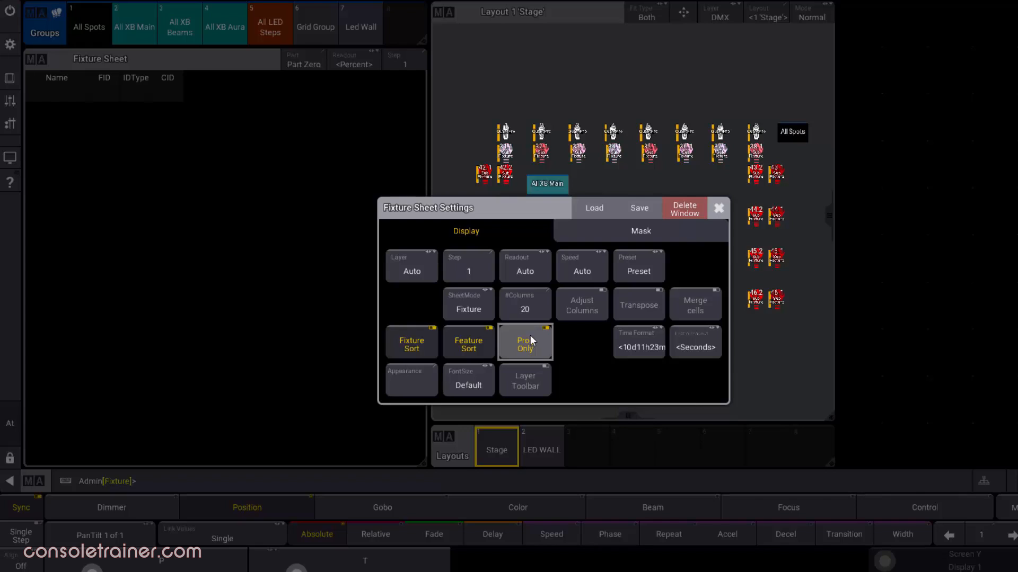
left_click(653, 208)
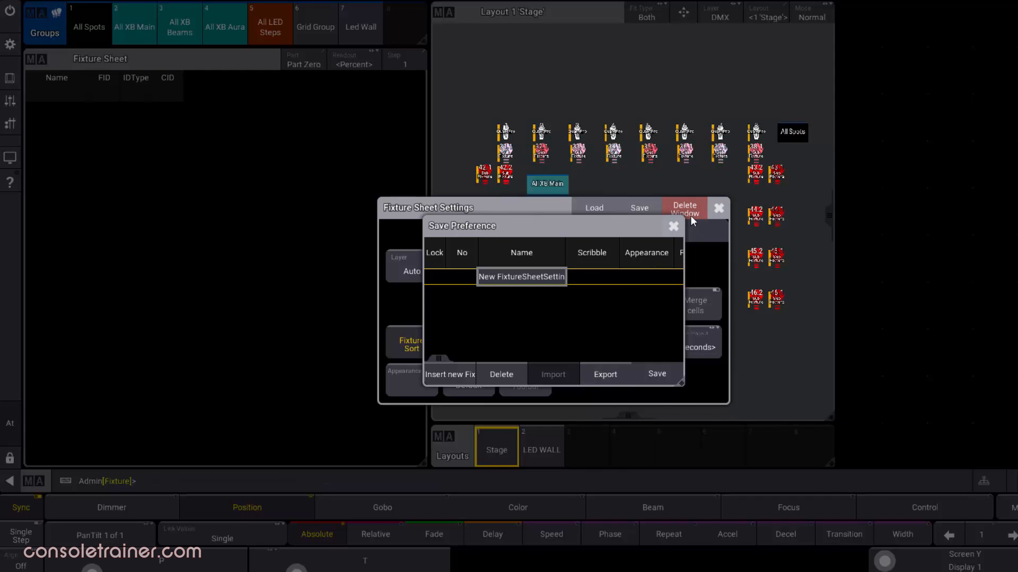
left_click(673, 226)
left_click(716, 209)
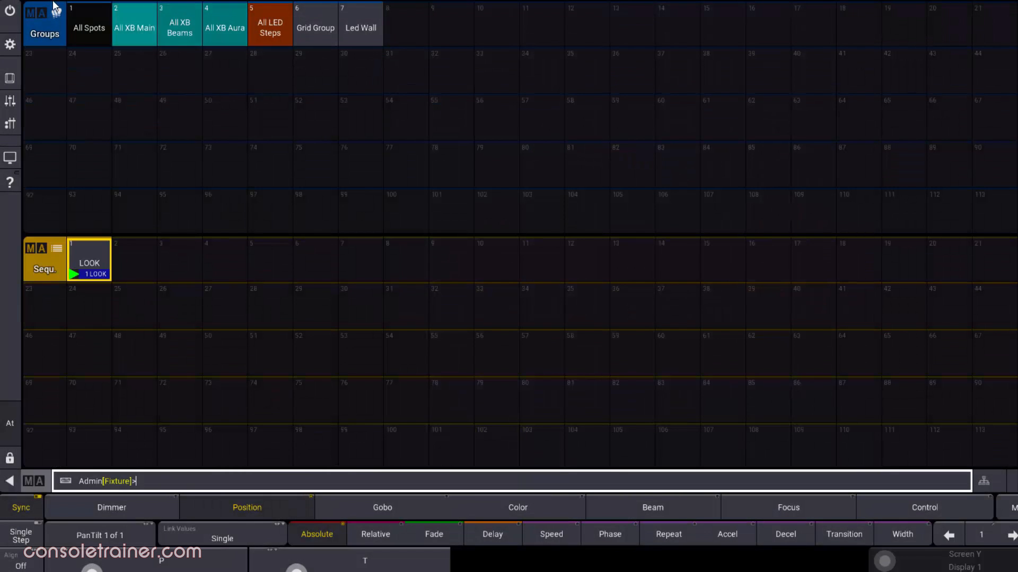
Step: Hide the empty objects in the Groups pool and set its font size to 28
left_click(36, 19)
left_click(447, 324)
left_click(525, 374)
left_click(525, 373)
left_click(526, 373)
left_click(526, 373)
left_click(525, 373)
left_click(526, 374)
left_click(525, 374)
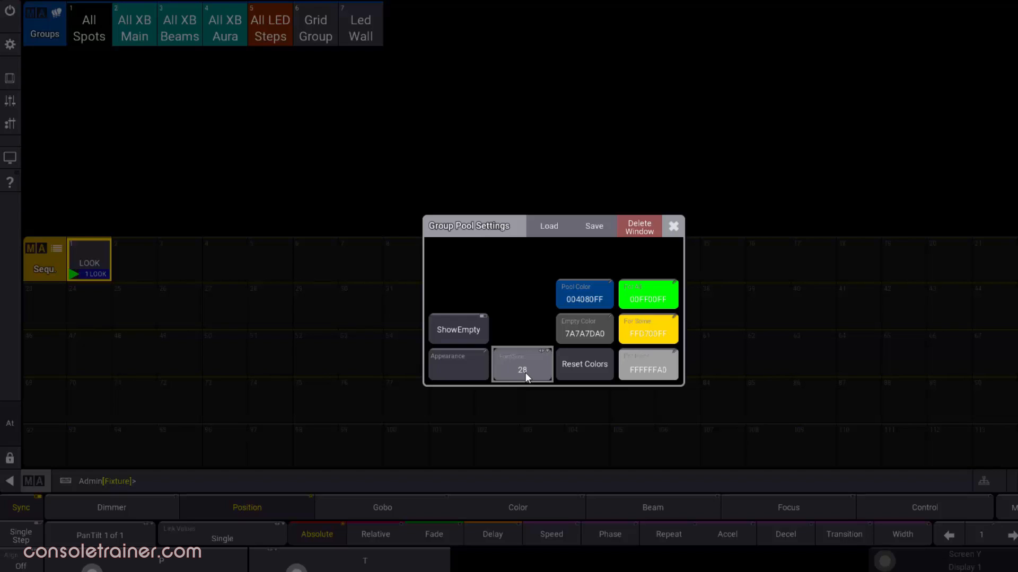
Step: Save the Groups pool settings as a preference named "Big Text"
left_click(602, 230)
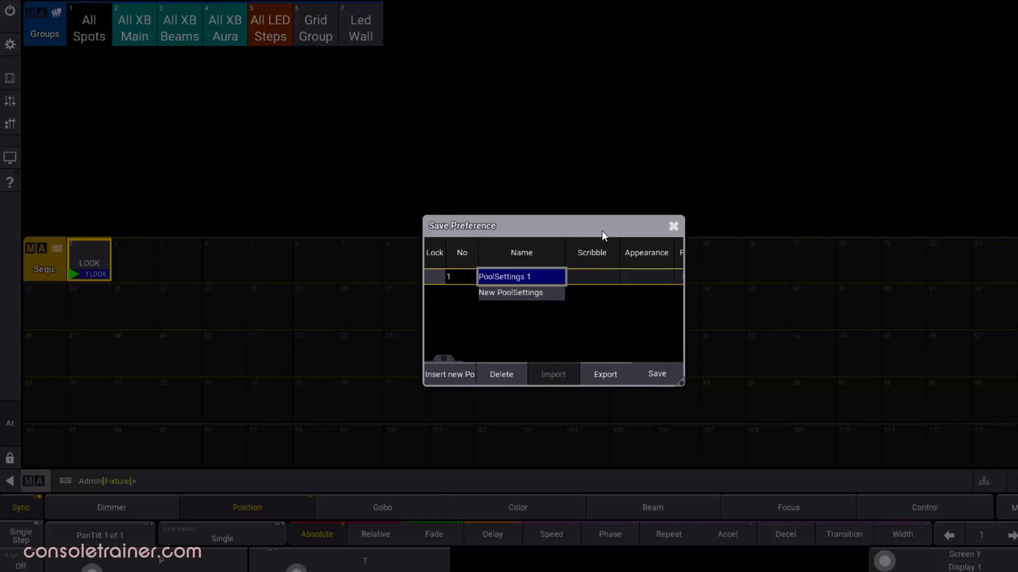
left_click(521, 277)
type("Big Text")
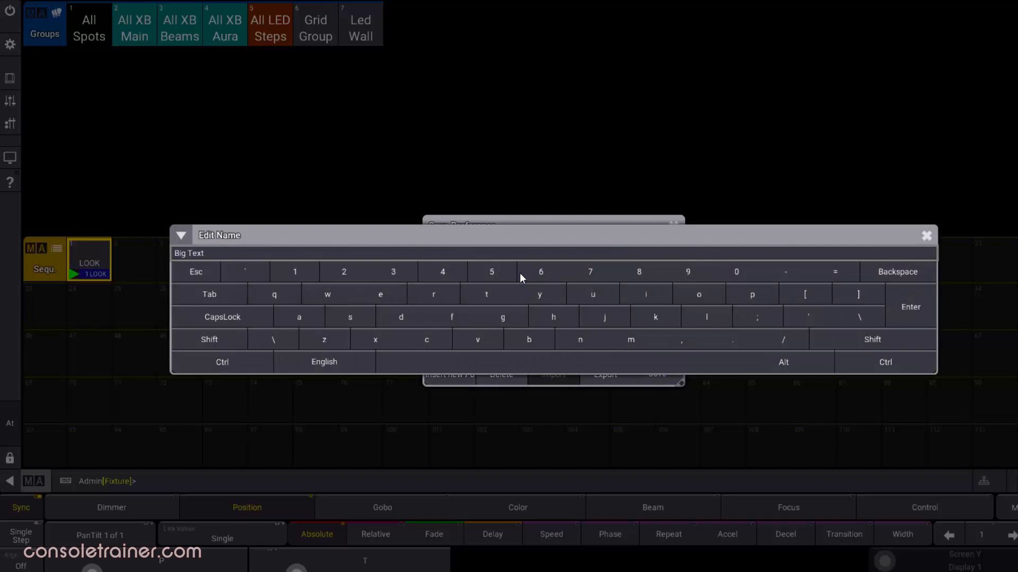
key("Return")
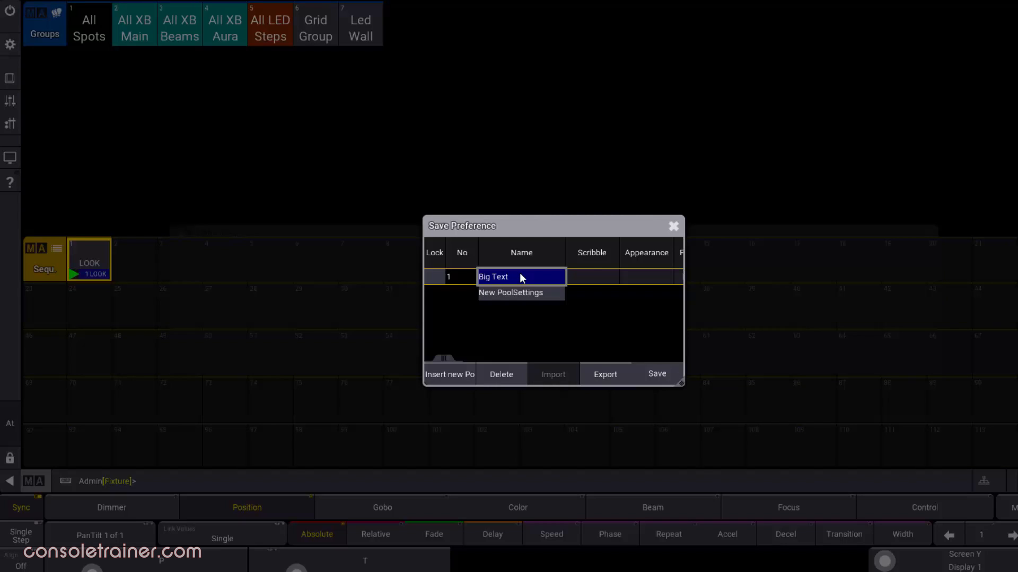
left_click(655, 372)
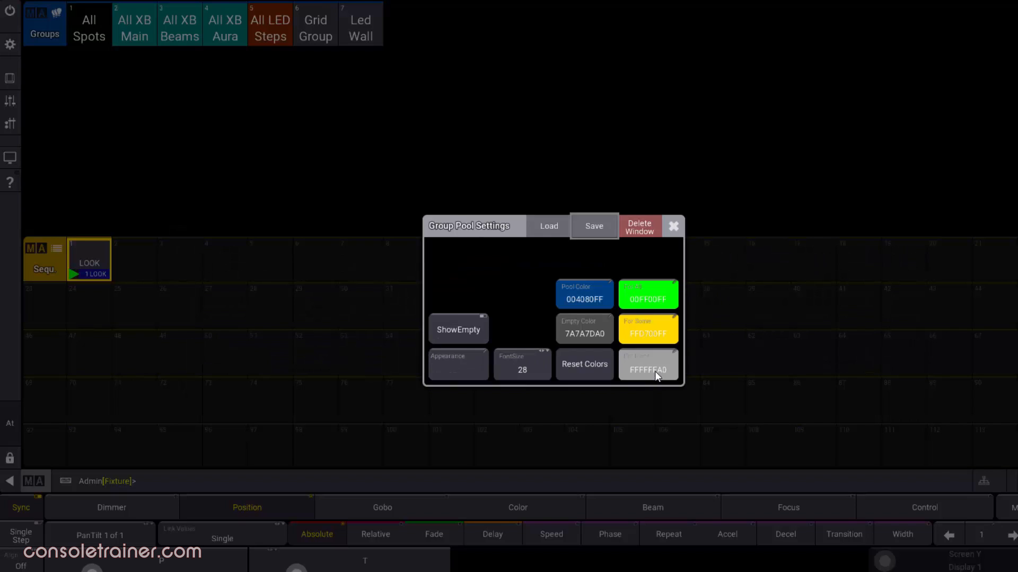
left_click(674, 226)
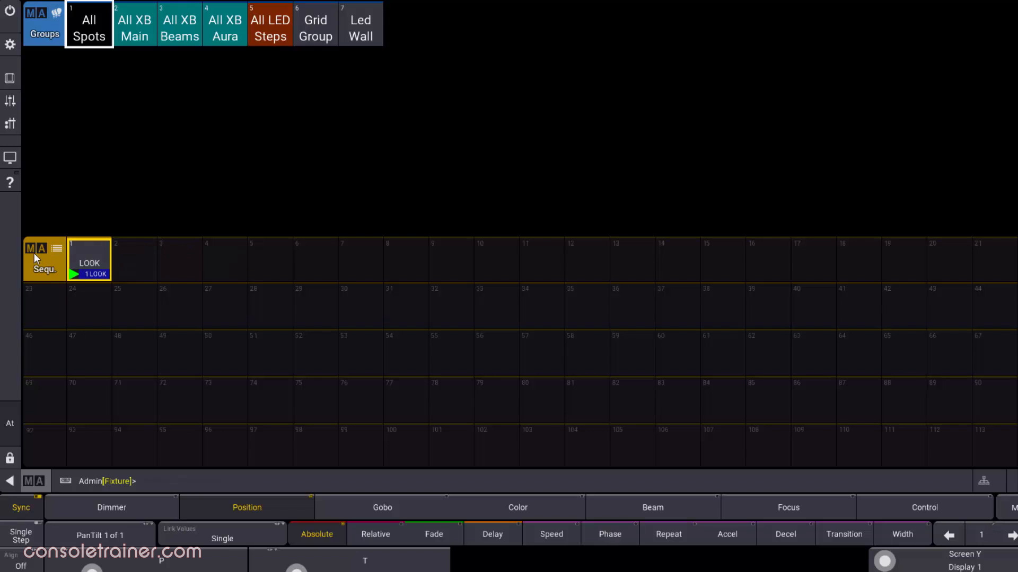
Step: Load the "Big Text" preference into the Sequence pool's settings
left_click(34, 253)
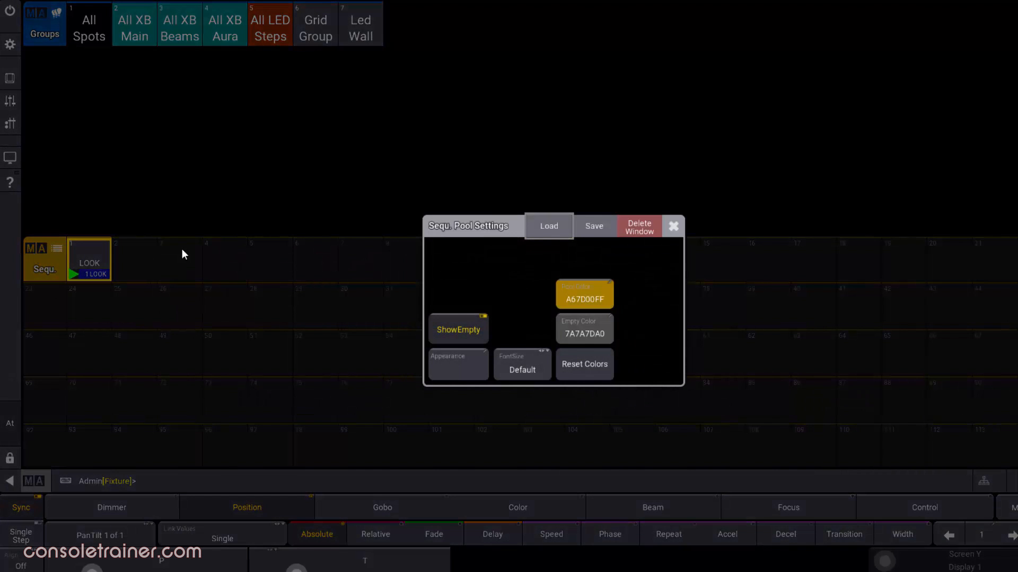
left_click(545, 232)
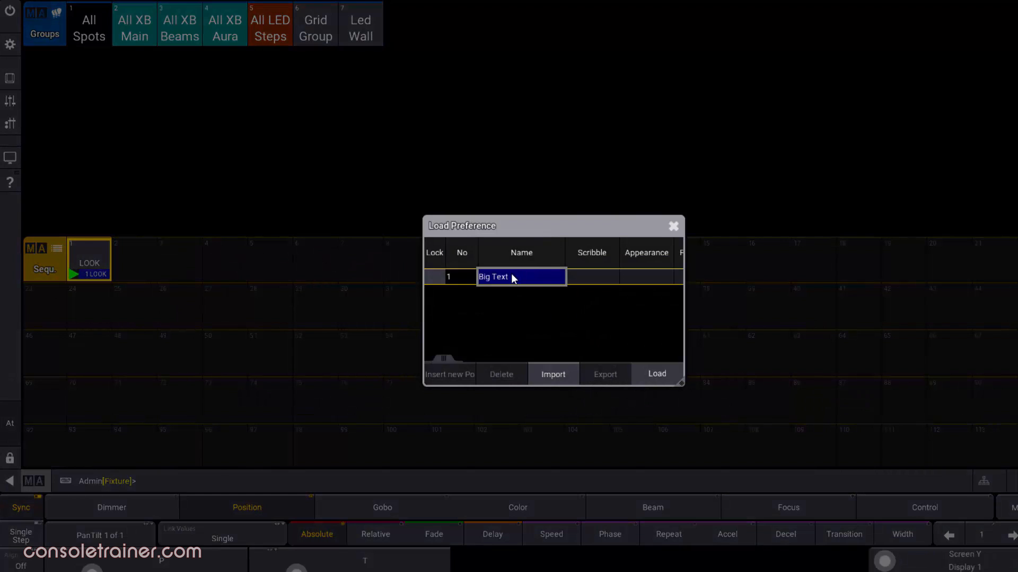
left_click(648, 373)
left_click(673, 233)
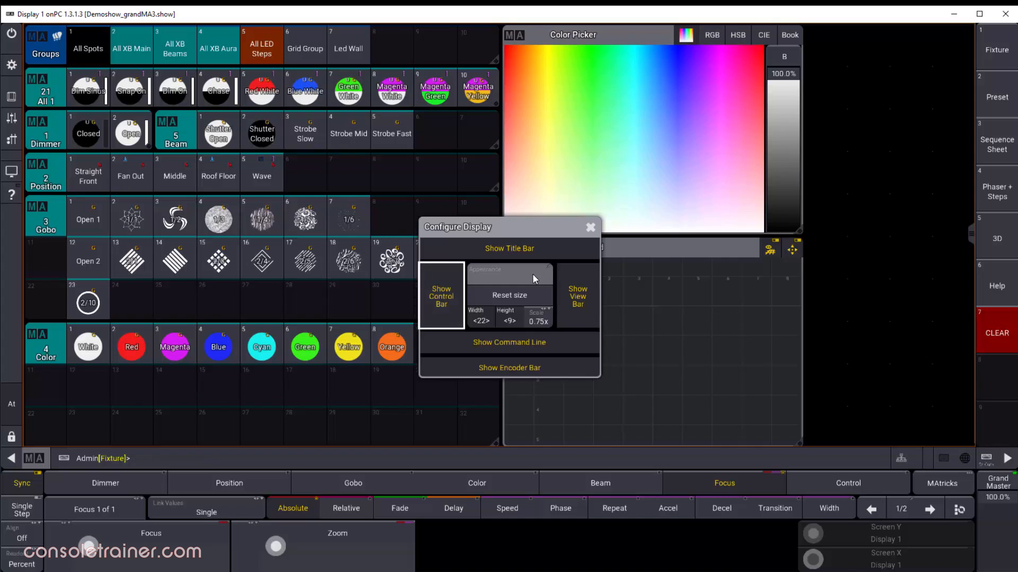
Step: Apply the Green appearance to the display and set its appearance back to None
left_click(532, 273)
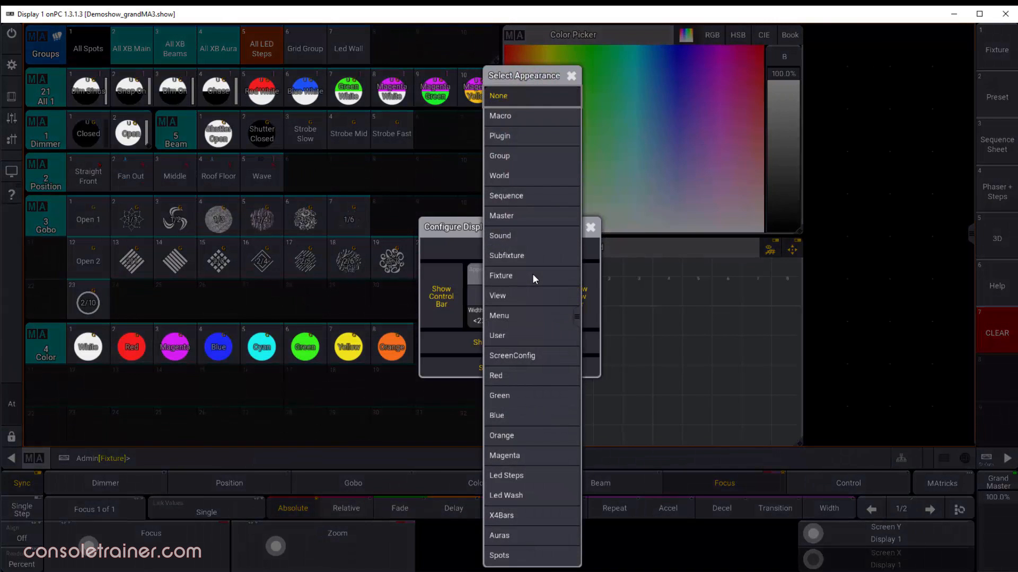
left_click(533, 397)
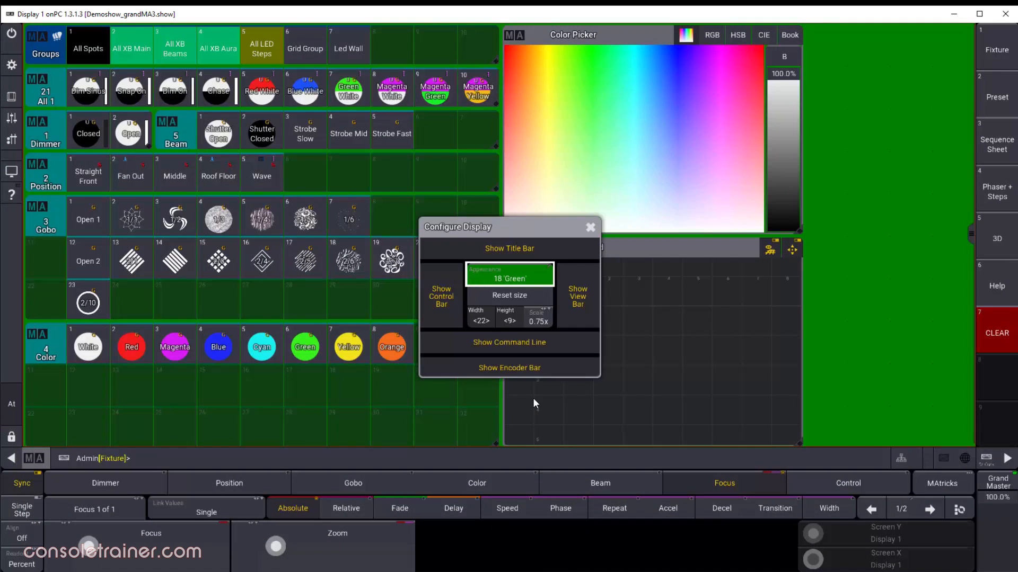
left_click(535, 278)
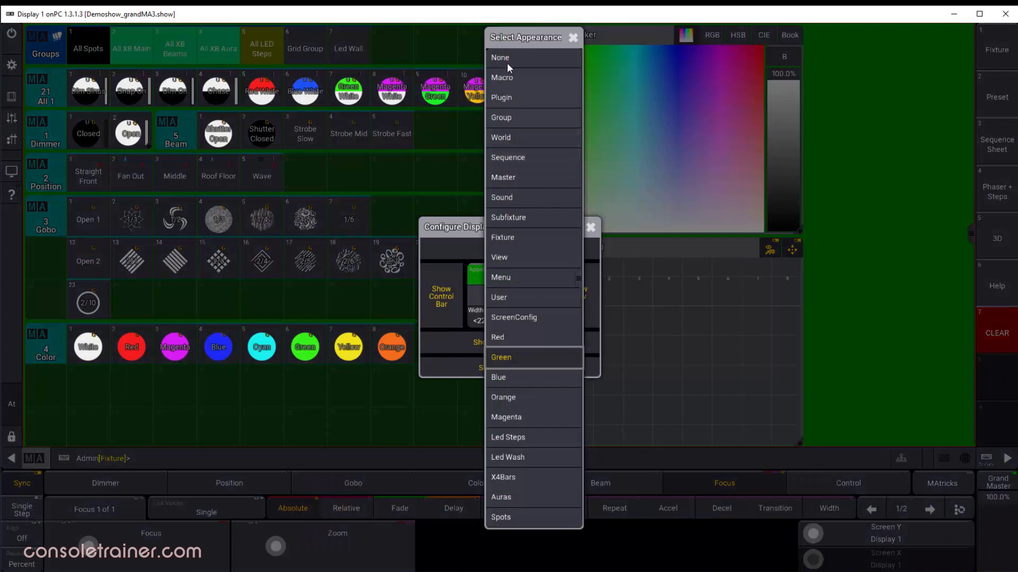
left_click(524, 53)
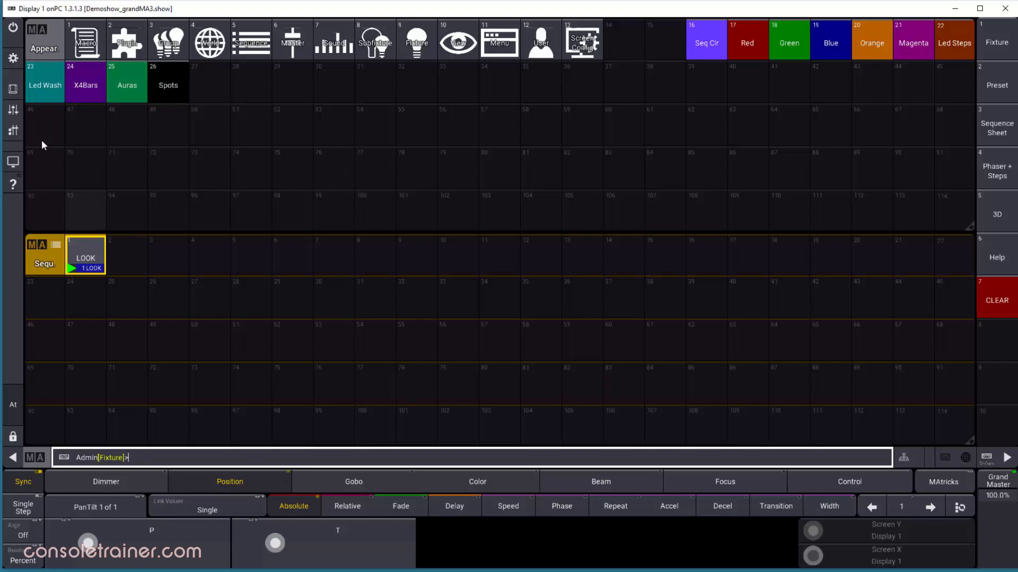
Step: Assign the Seq Clr appearance to the LOOK sequence through the settings of executor 201
left_click(14, 131)
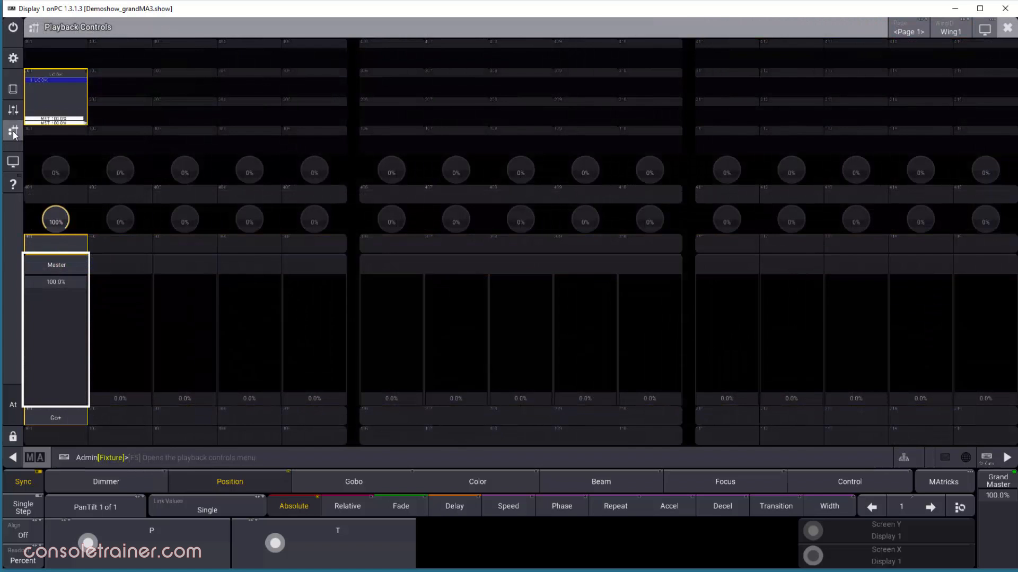
left_click(62, 72)
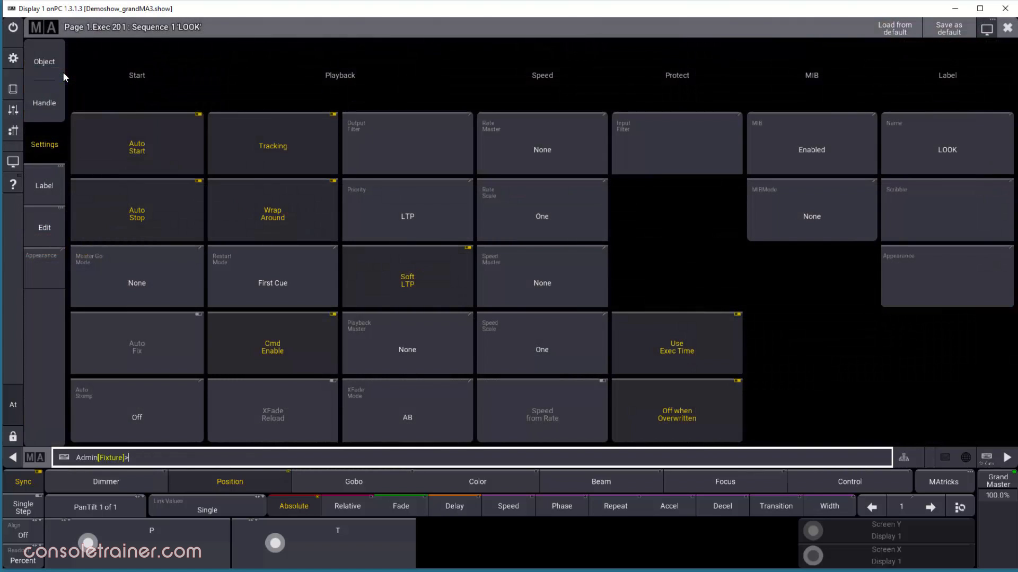
left_click(43, 274)
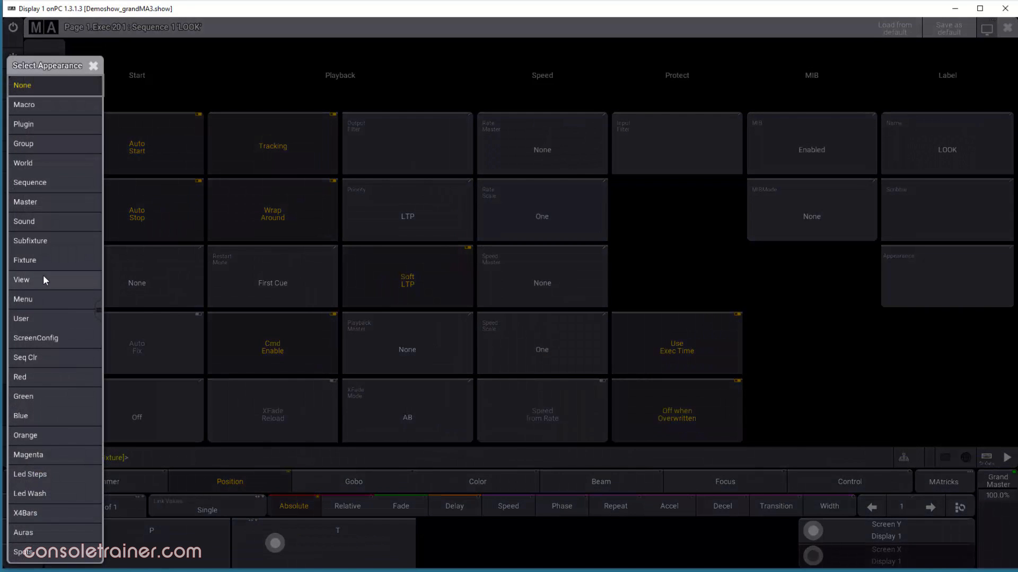
left_click(58, 355)
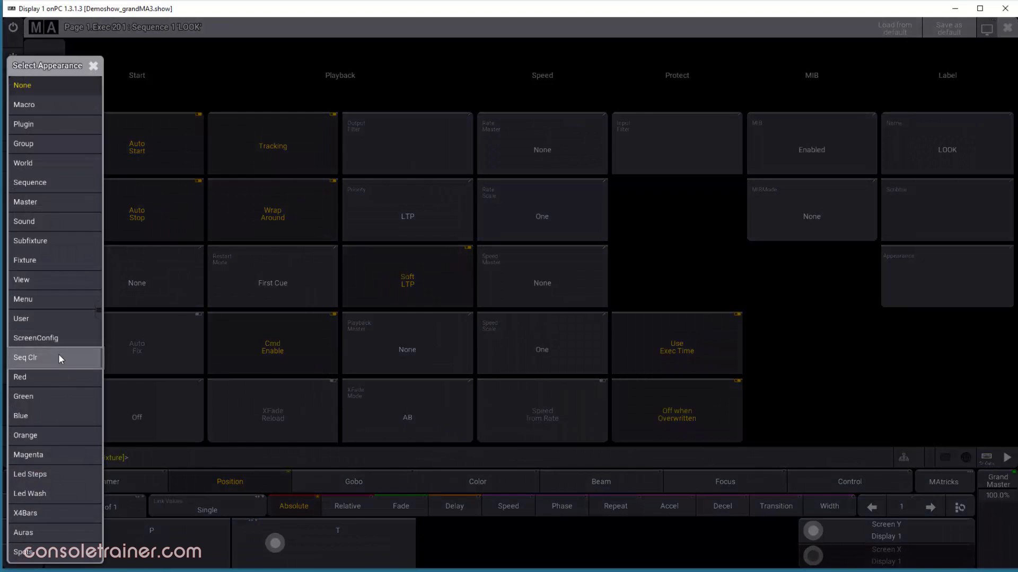
left_click(1007, 27)
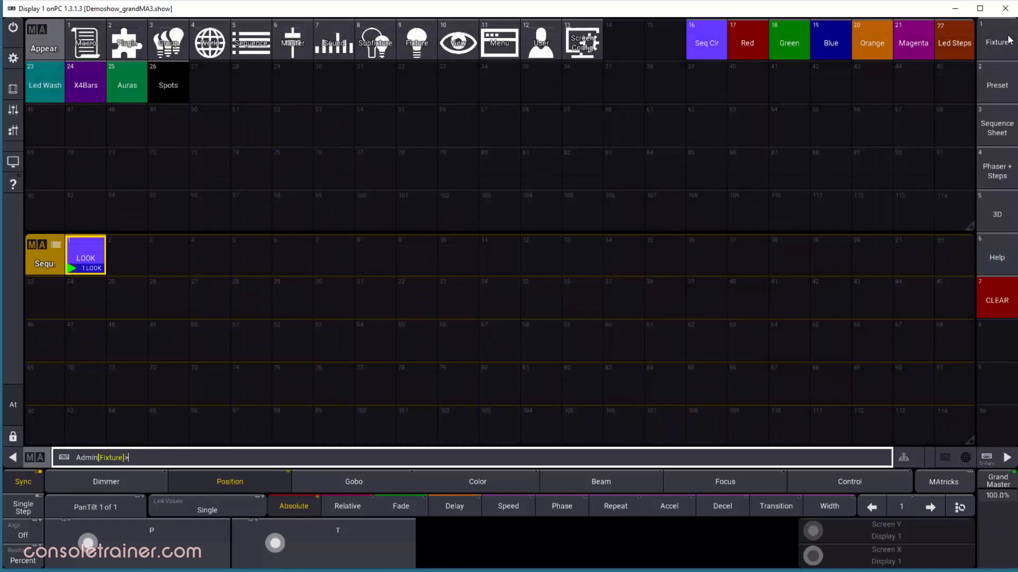
Step: Change the Seq Clr appearance's background color to pink, about 100% red, 21% green and 55% blue
left_click(701, 53)
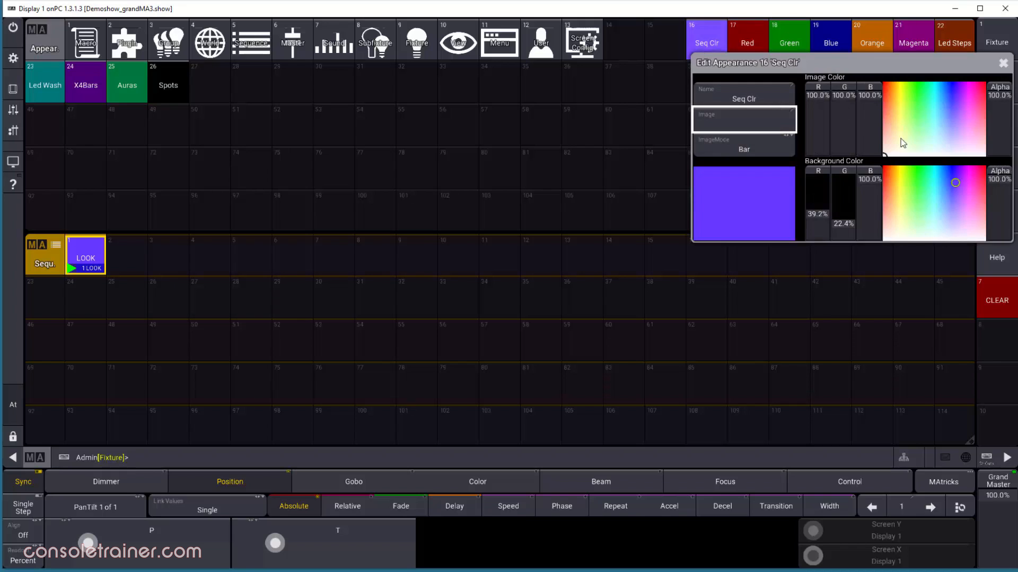
mouse_move(955, 189)
left_mouse_down()
mouse_move(897, 191)
mouse_move(979, 185)
left_mouse_up()
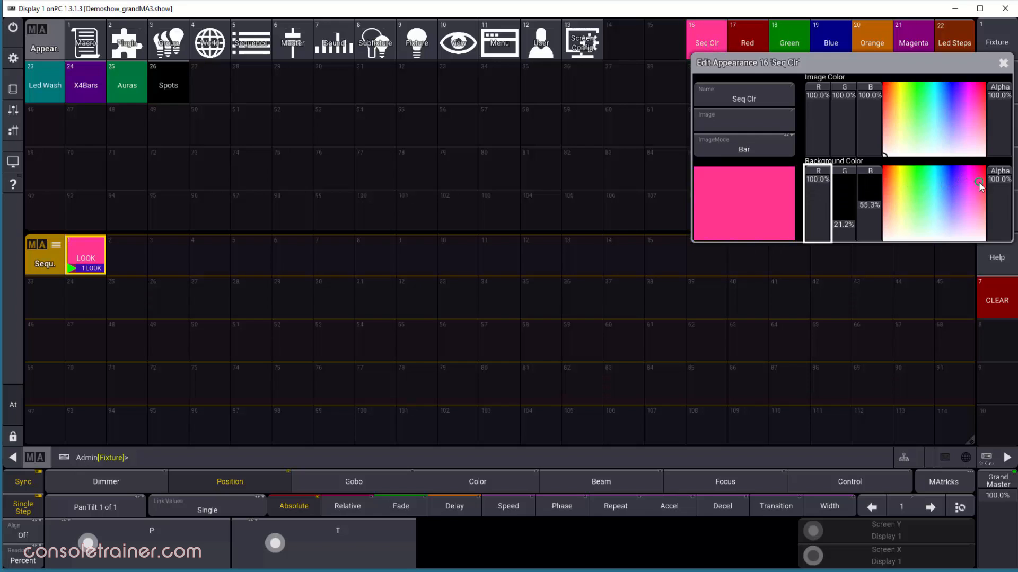
left_click(1002, 64)
Step: Delete the Seq Clr appearance from the Appearance pool despite its references
left_click_drag(701, 48, 709, 88)
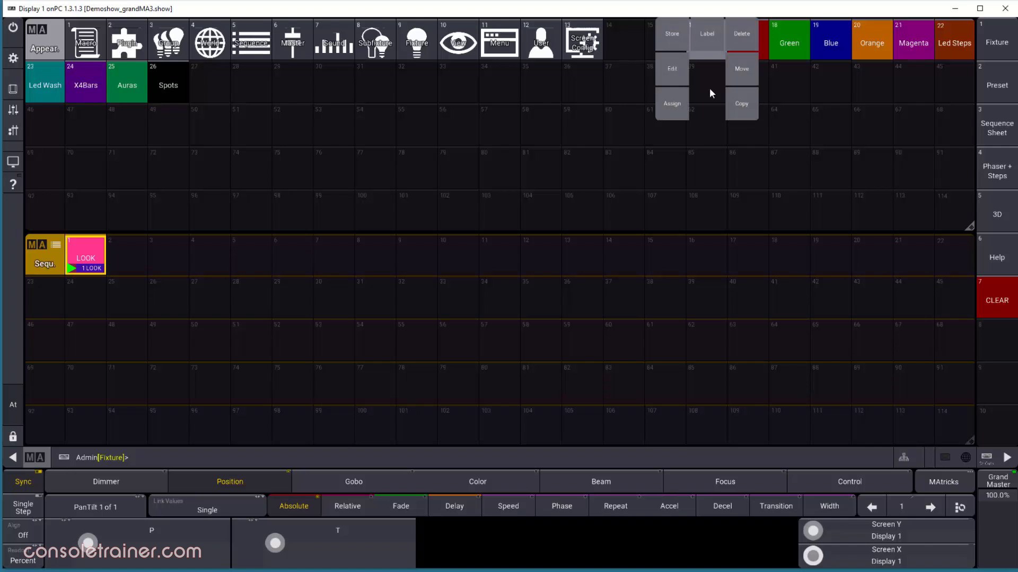
left_click(737, 40)
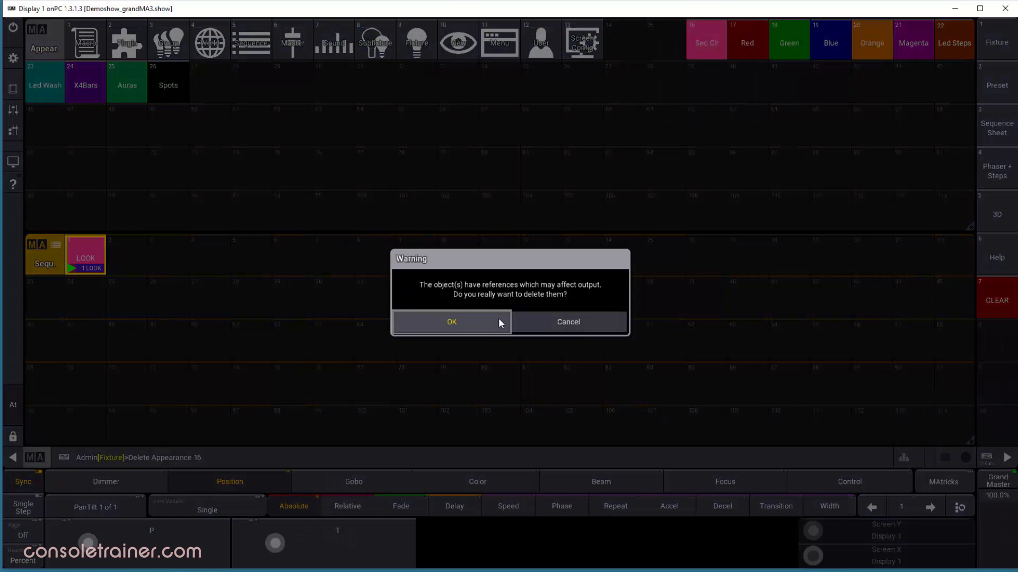
left_click(499, 318)
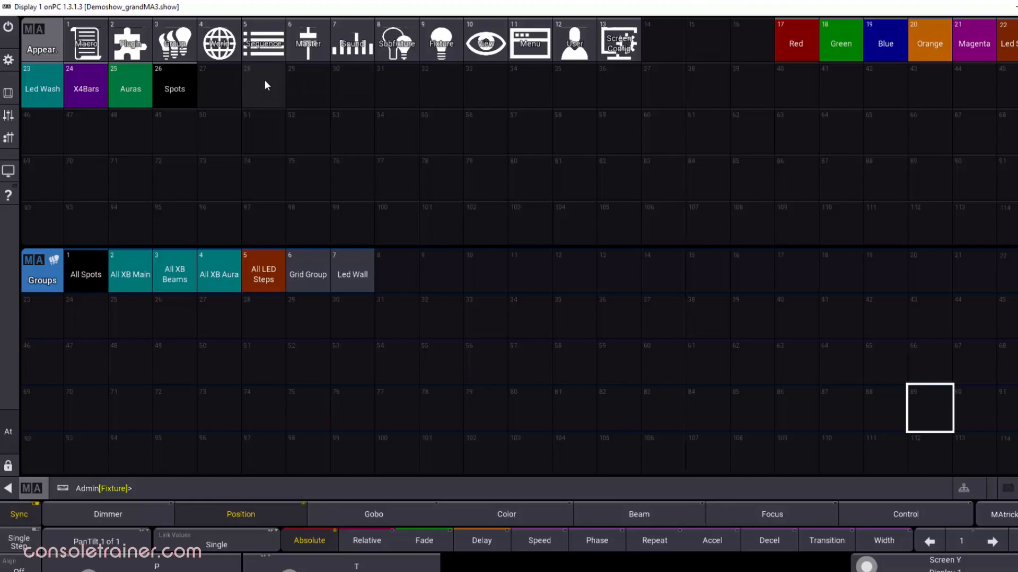
Step: Create an appearance in pool slot 28 with a cyan image color and the [world1_png] fixture image
left_click(266, 85)
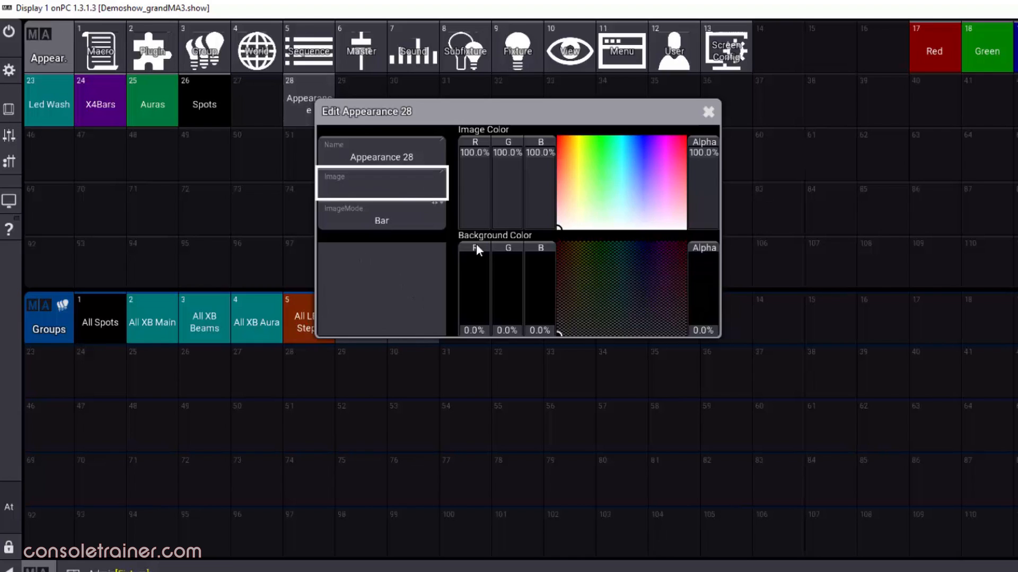
left_click_drag(668, 146, 623, 151)
left_click(406, 181)
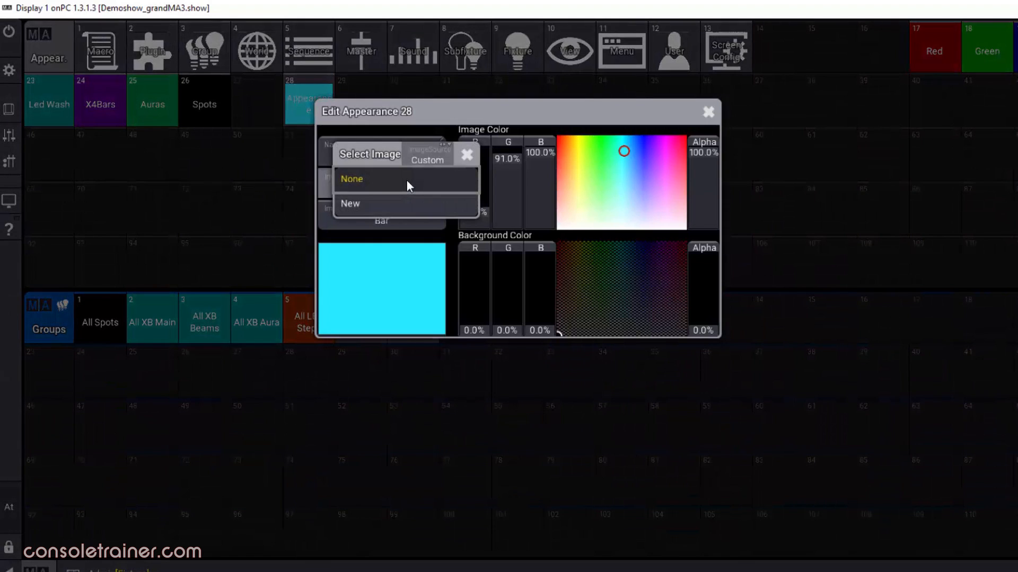
left_click(430, 158)
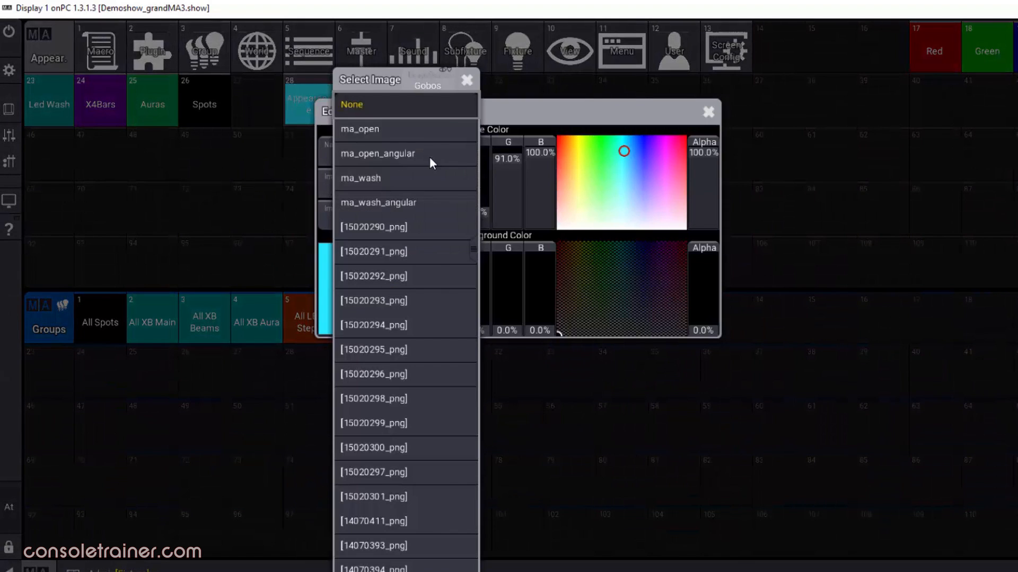
left_click(438, 82)
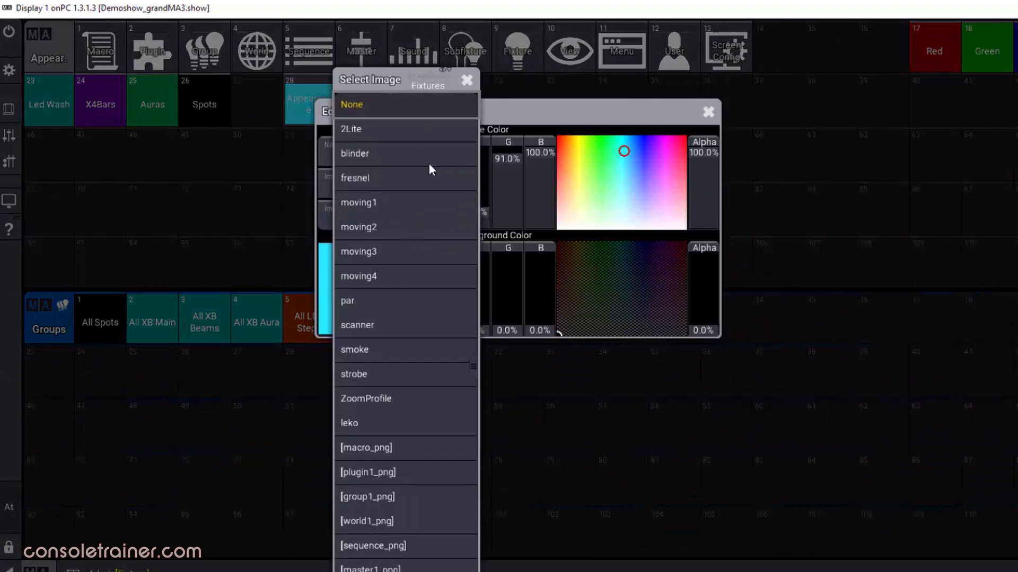
left_click(415, 520)
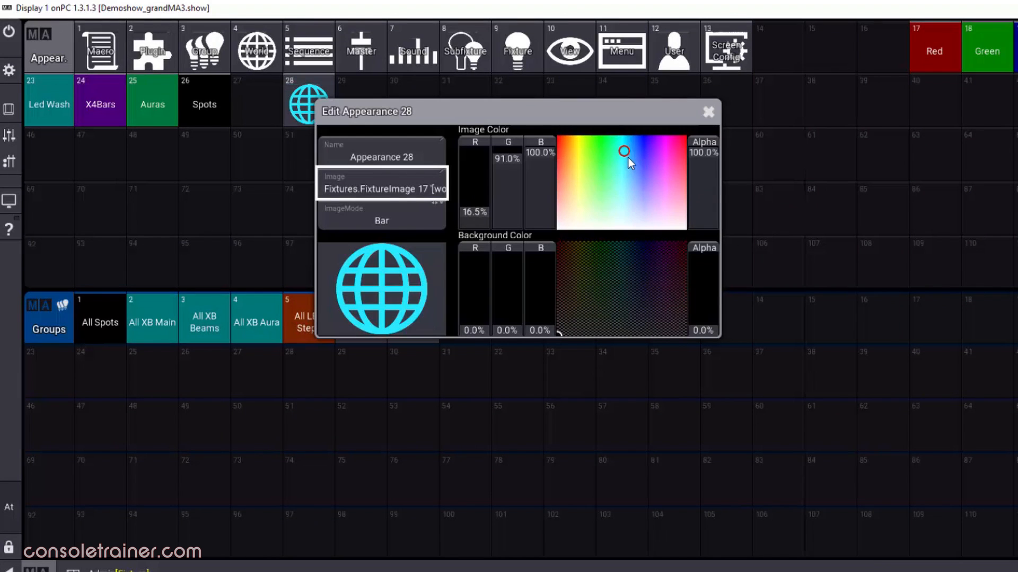
Step: Give appearance 28 a blue background color and raise its background alpha to about 75%
left_click(633, 260)
left_click_drag(634, 259, 643, 256)
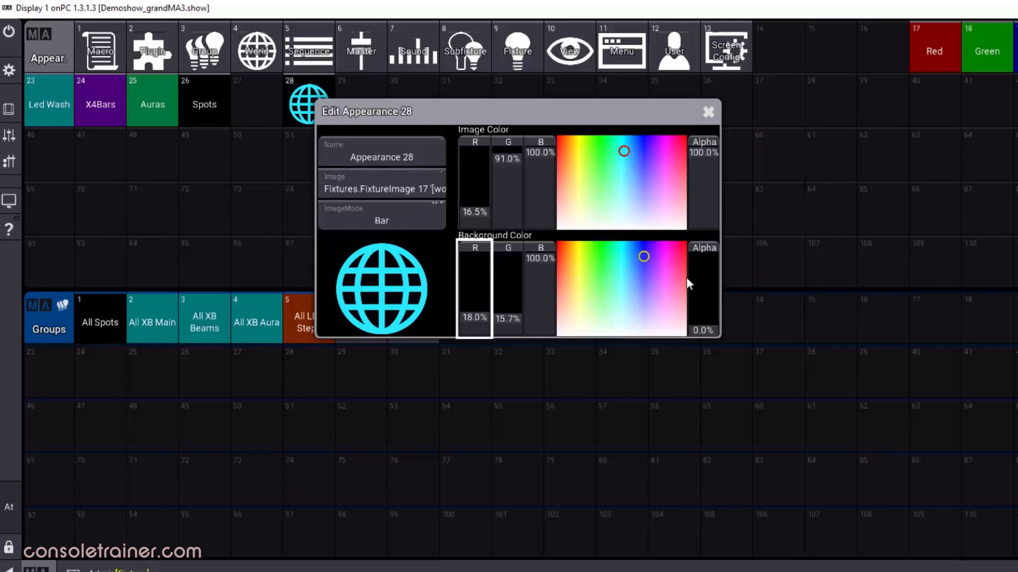
left_click_drag(708, 325, 700, 271)
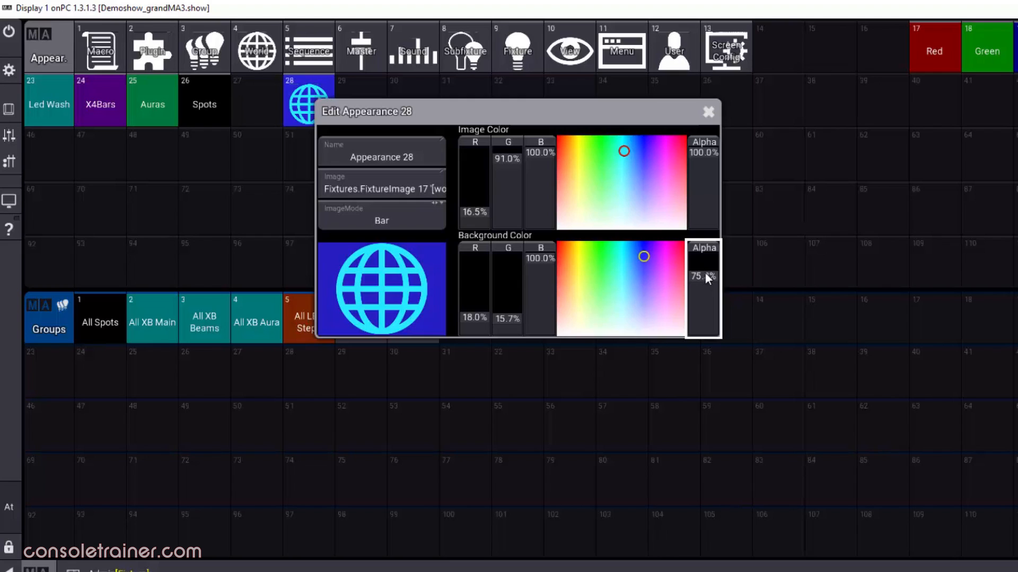
Step: Cycle appearance 28's image mode through Crop and Stretch back to Bar, and close the appearance editor
left_click(424, 221)
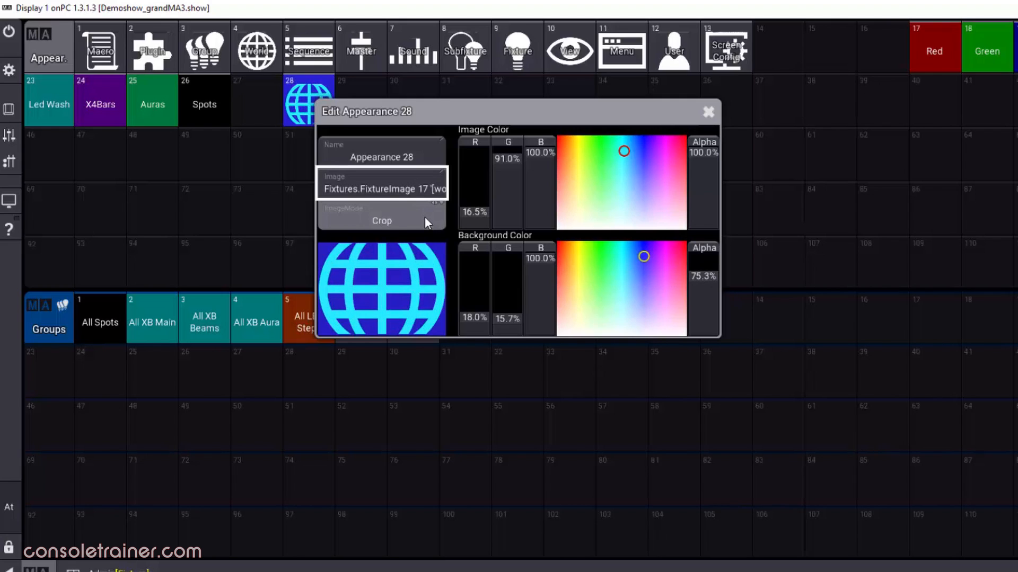
left_click(424, 222)
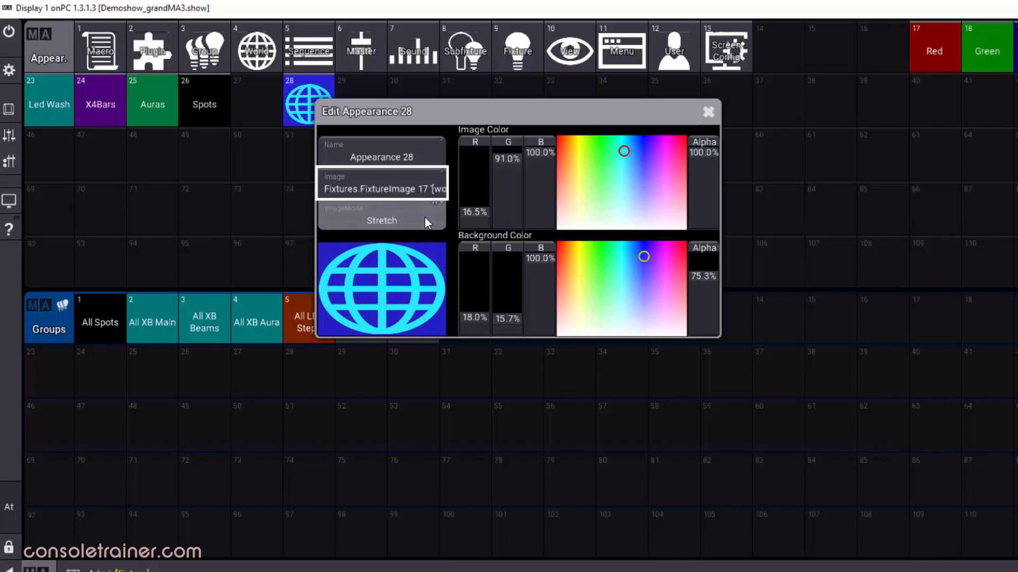
left_click(425, 217)
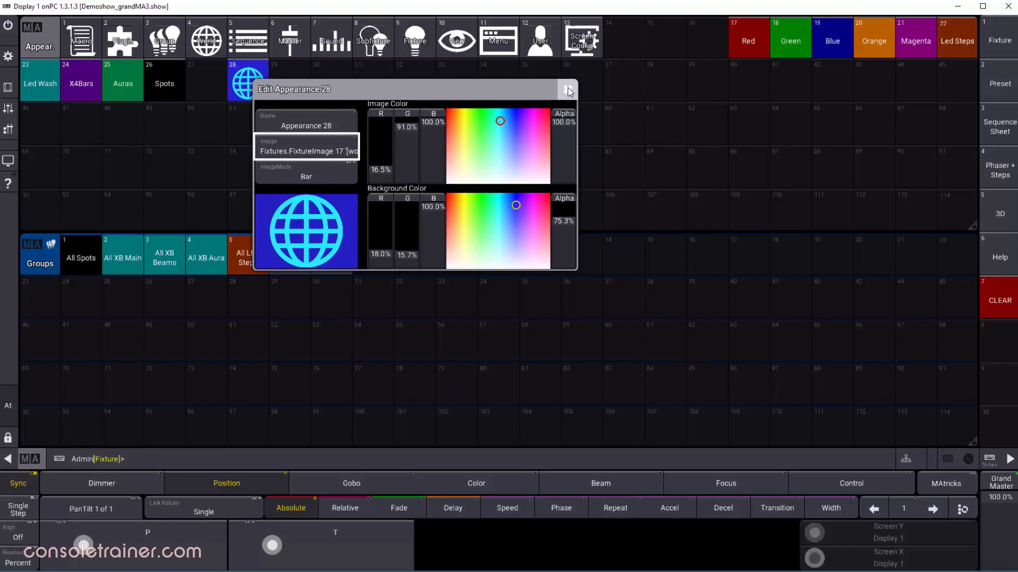
left_click(592, 94)
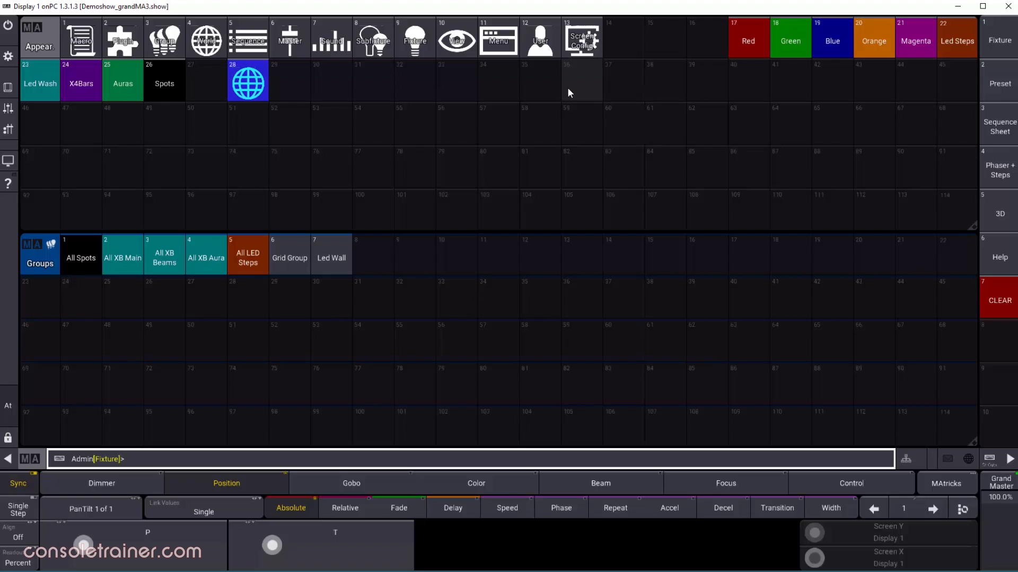
Step: Assign appearance 28 to the Led Wall group
left_click_drag(261, 81, 262, 120)
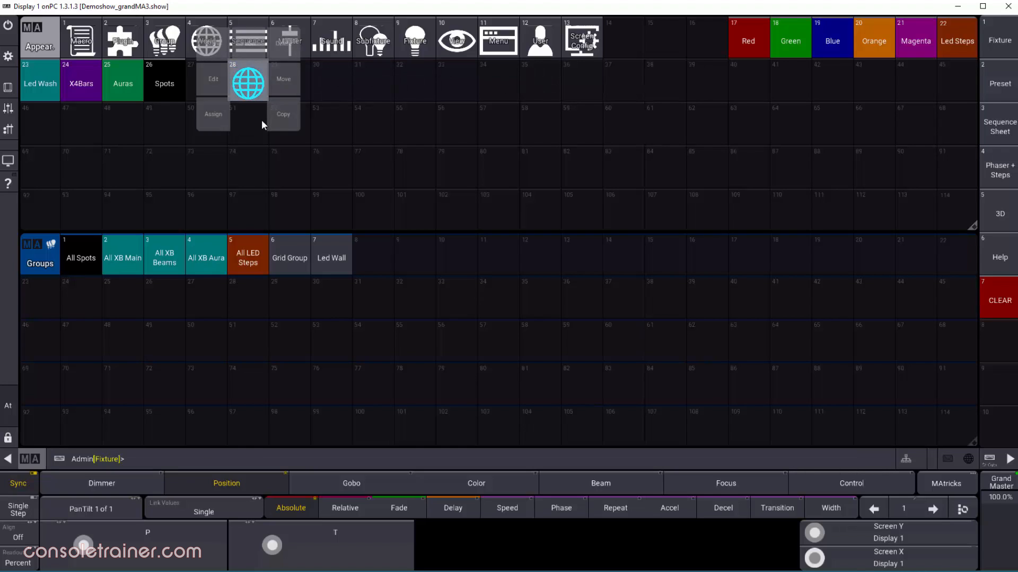
left_click(211, 121)
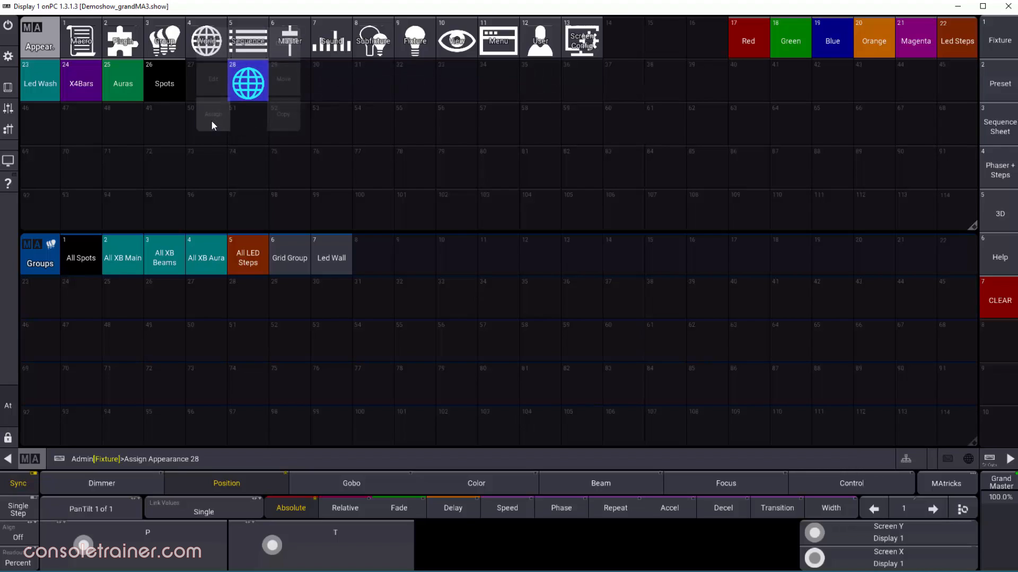
left_click(322, 262)
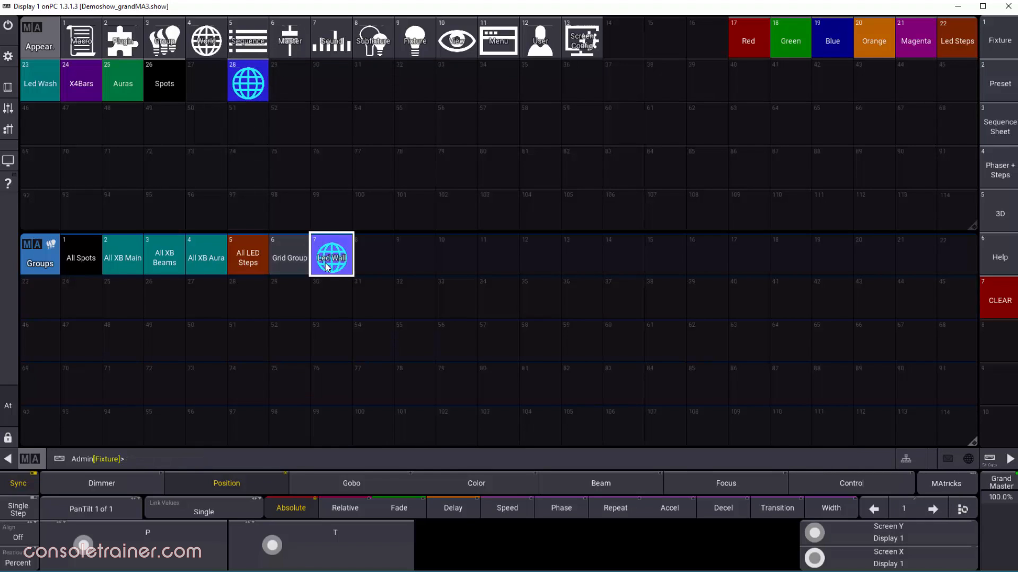
Step: Open the Led Wall group's edit options and change its appearance
left_click(331, 260)
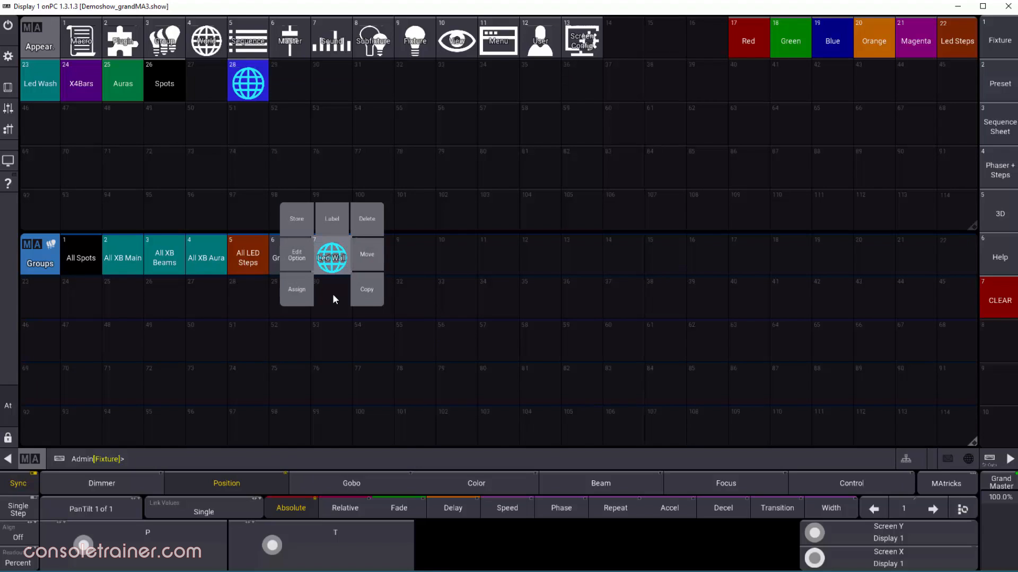
left_click(298, 265)
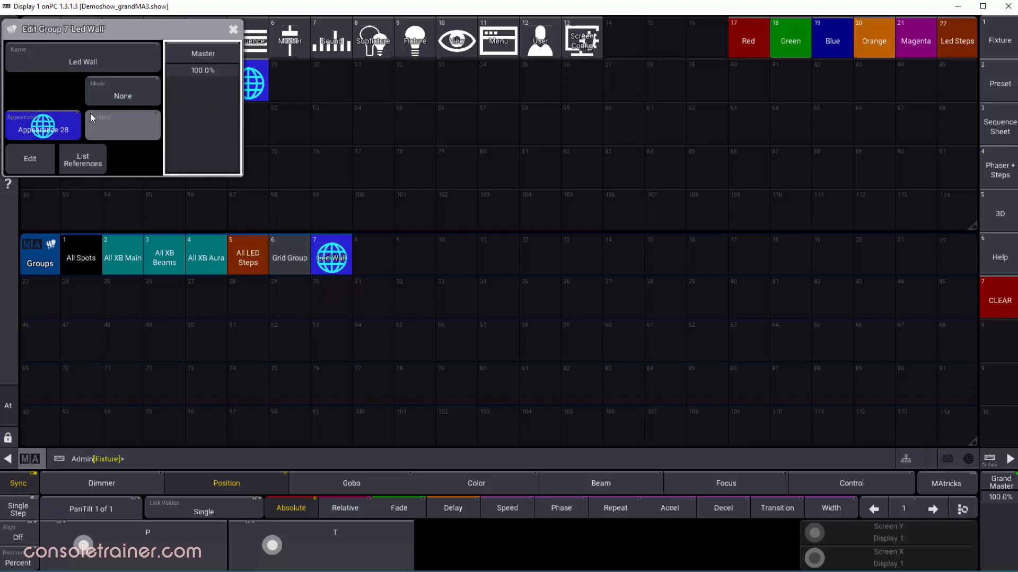
left_click(73, 118)
left_click(55, 49)
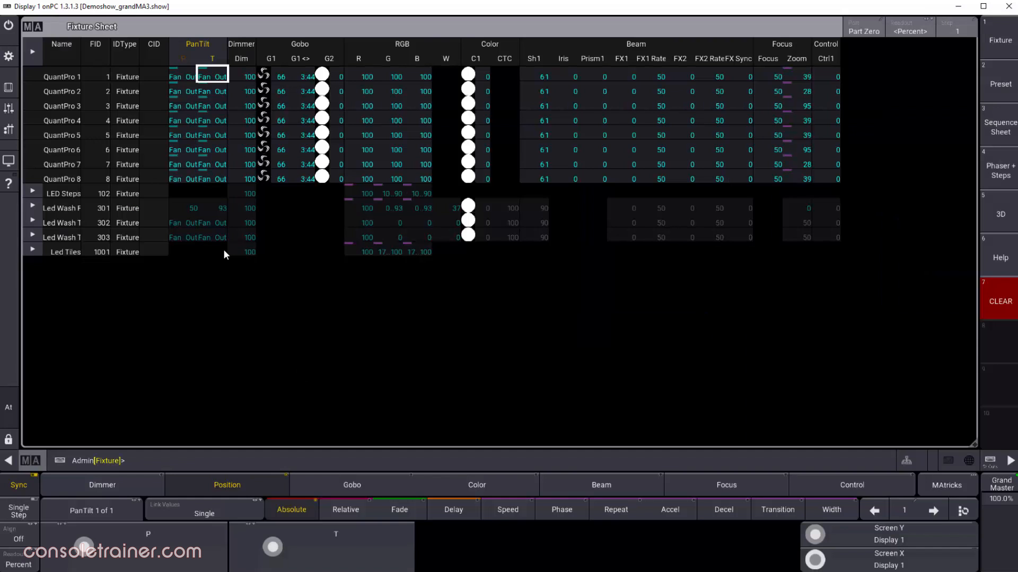
Step: Open the window settings of the Fixture Sheet
left_click(31, 26)
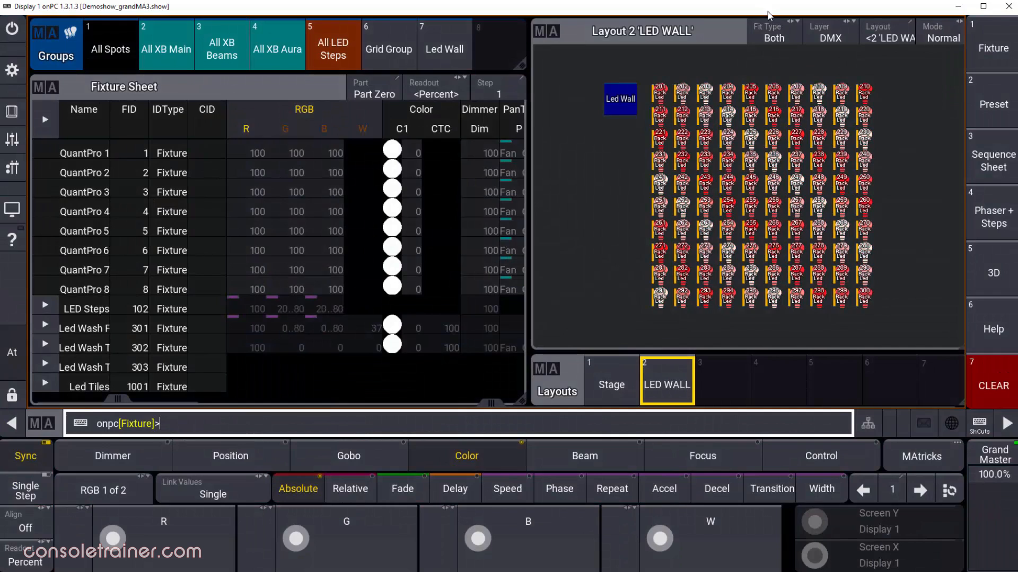
Step: Clear all windows from the screen and add an Images pool
left_click(993, 376)
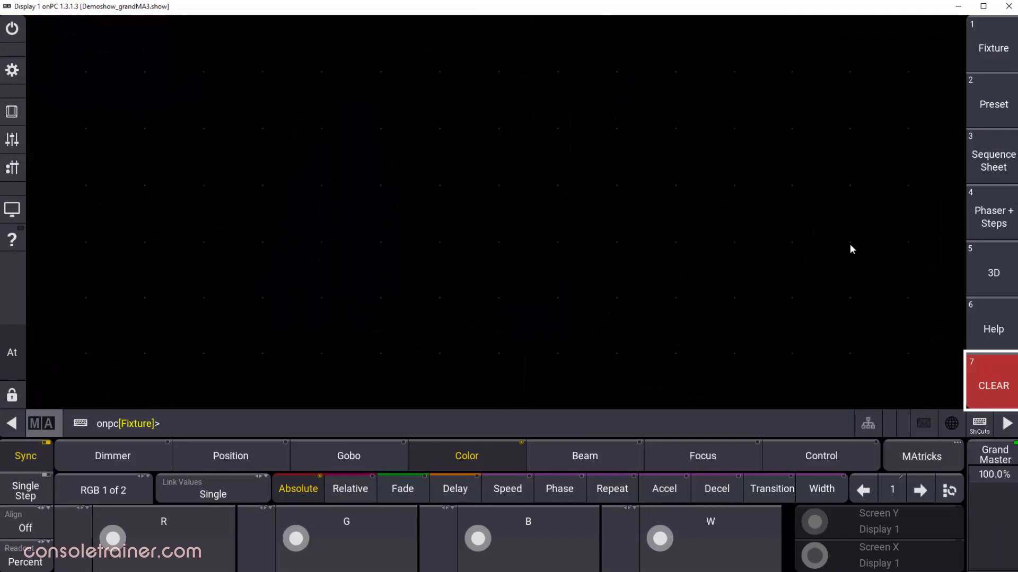
left_click(52, 34)
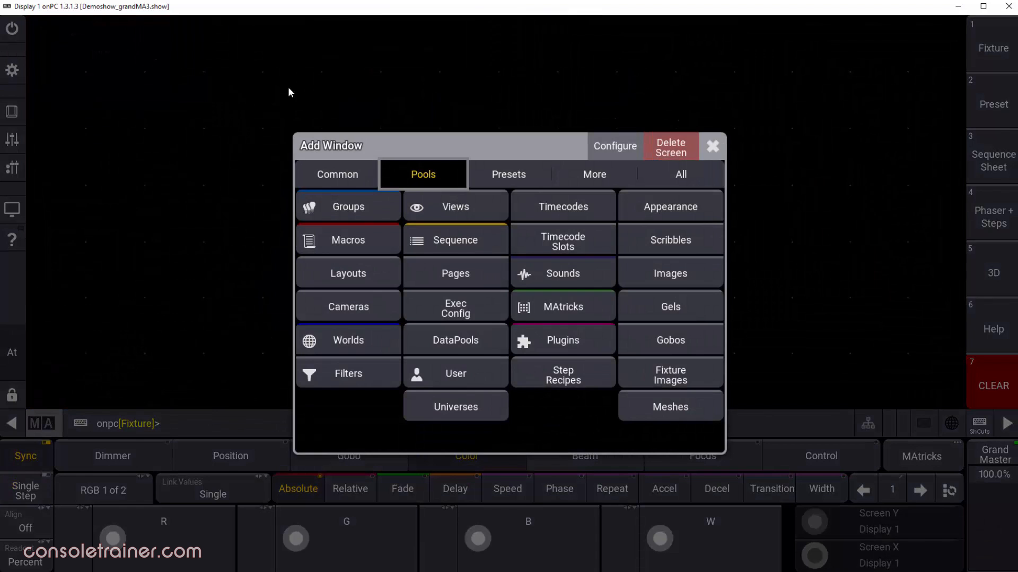
left_click(675, 269)
Step: Import the internal screenshot 20201030_200634_display1.png into image slot 1 and disable Add Alpha for it
left_click(119, 42)
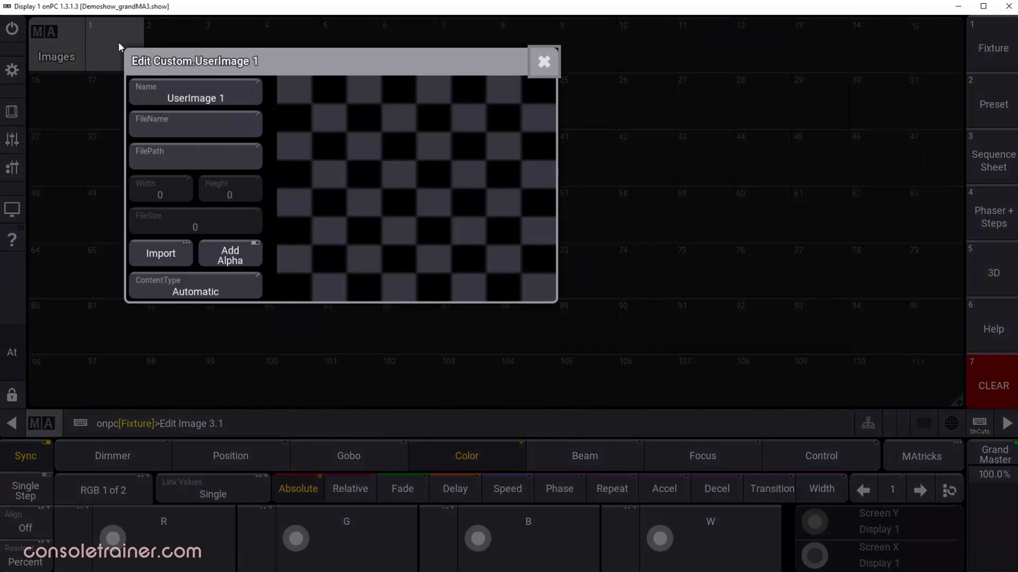
left_click(186, 252)
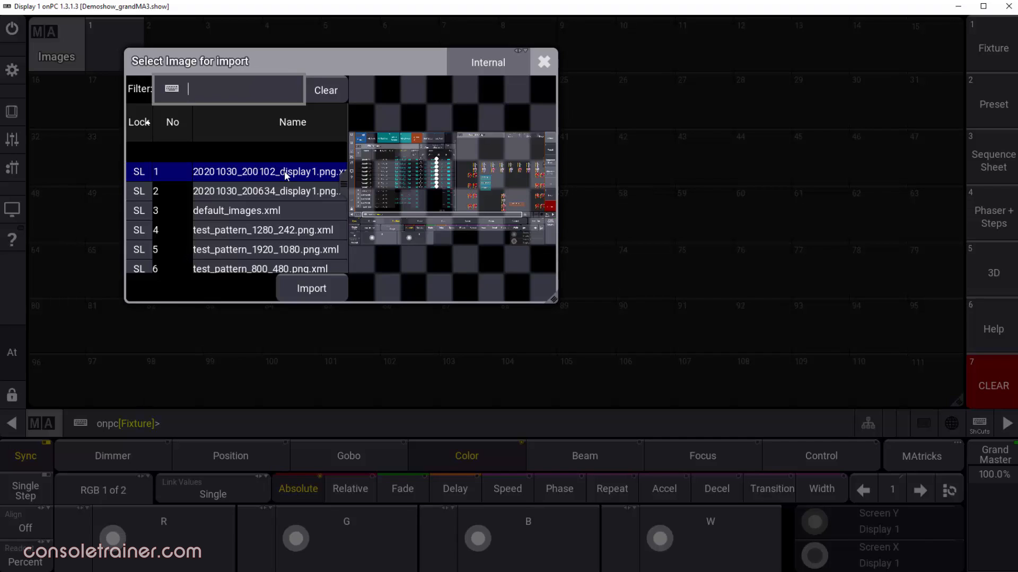
left_click(292, 192)
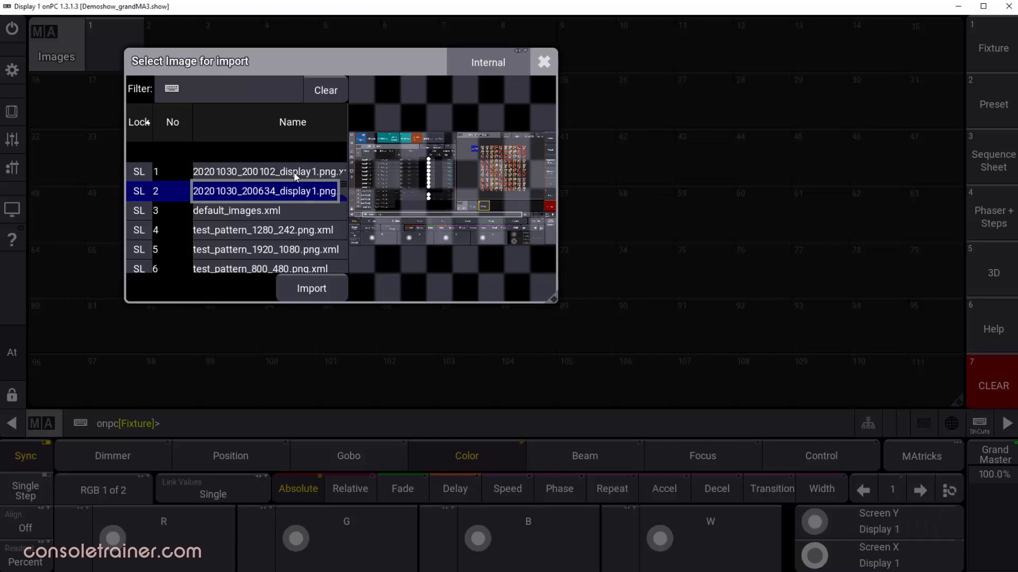
left_click(296, 173)
left_click(301, 192)
left_click(331, 286)
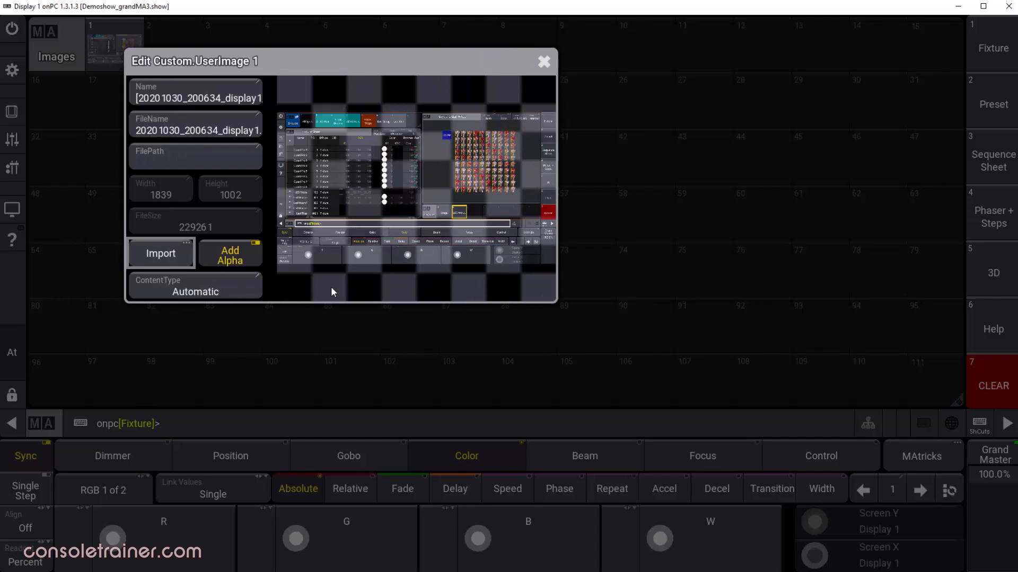
left_click(236, 260)
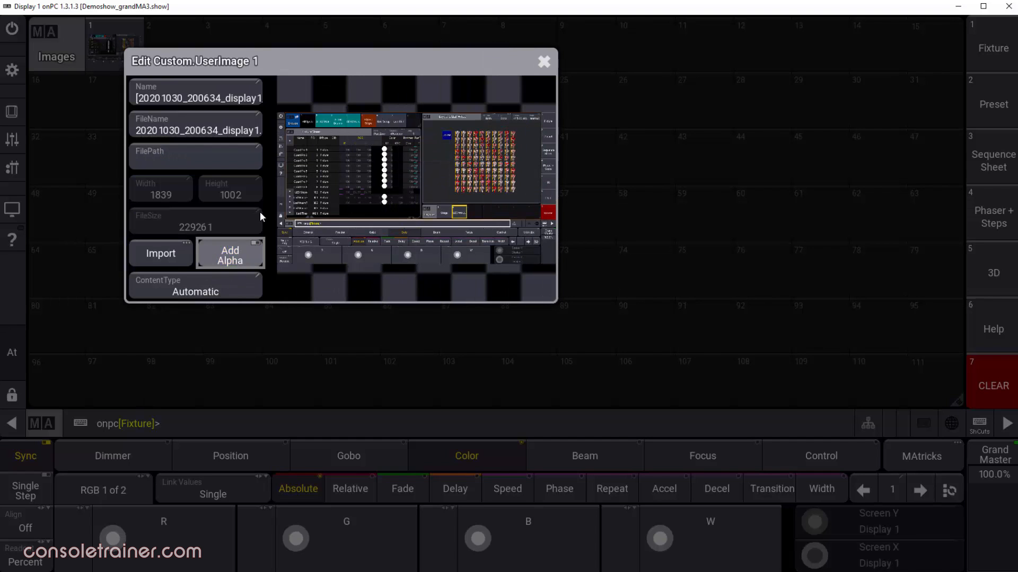
left_click(545, 62)
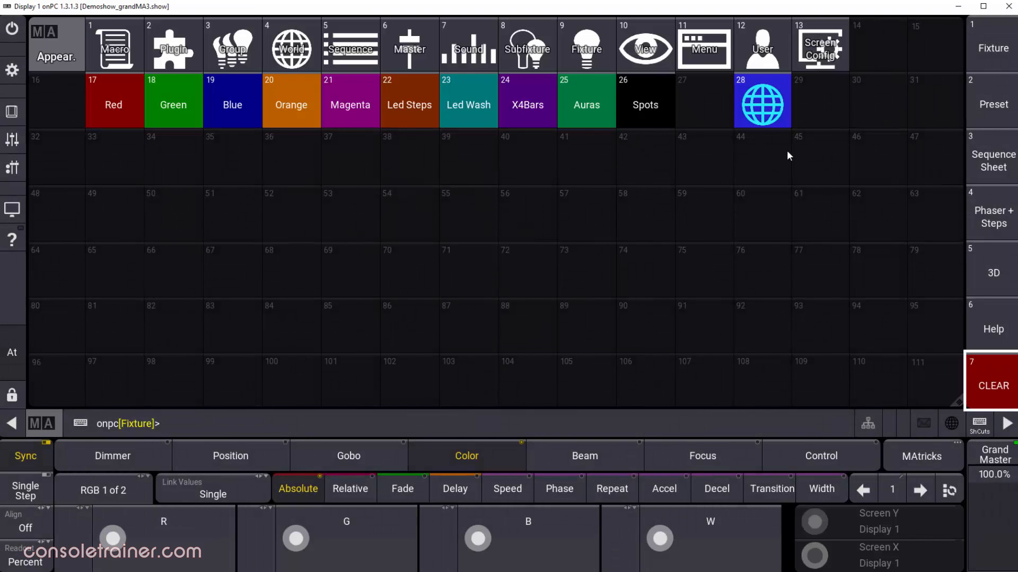
Step: Create appearance 29 using the custom image [20201030_200634_display1_png] with the image mode set to Crop
left_click(819, 113)
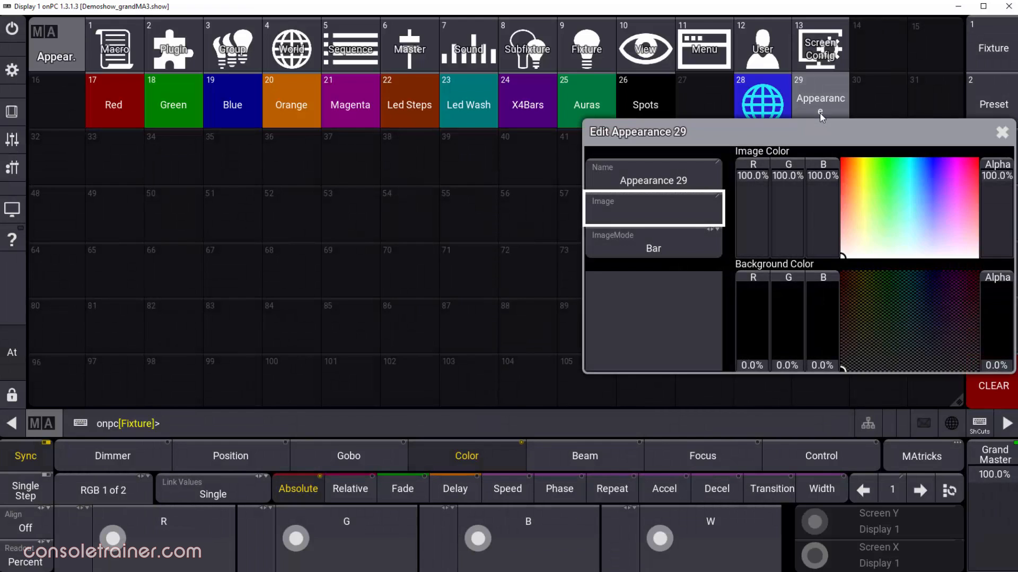
left_click(629, 207)
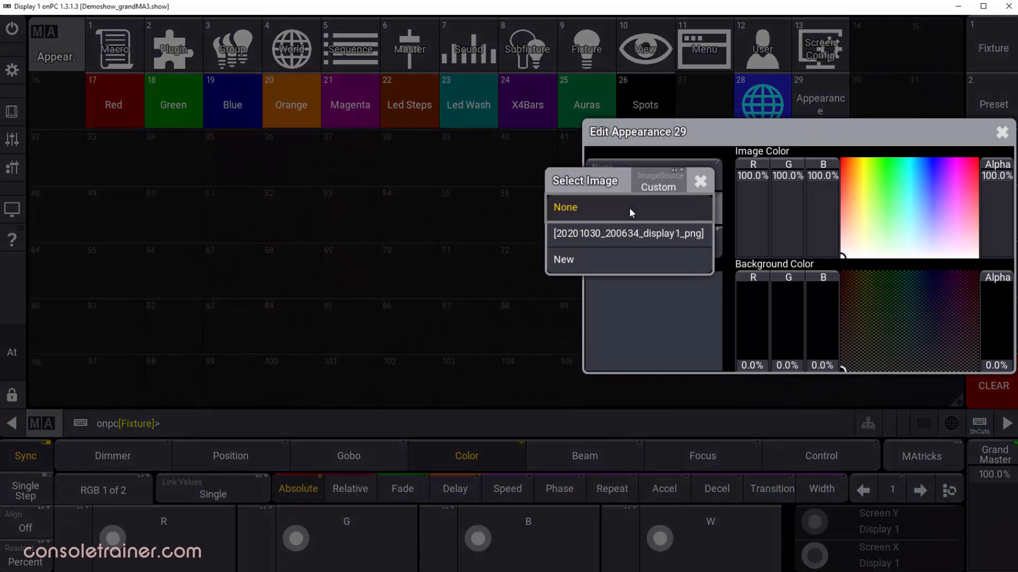
left_click(649, 234)
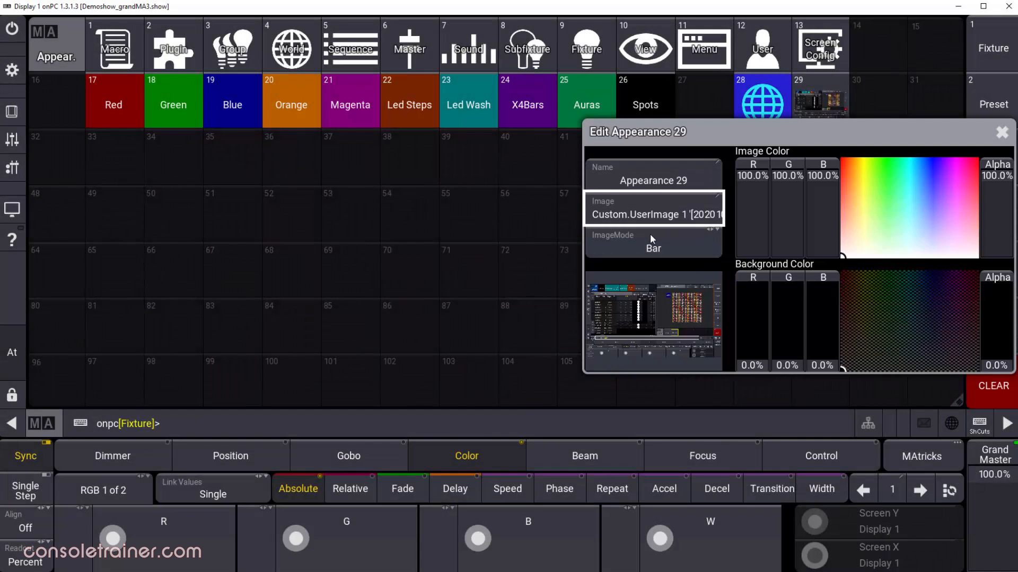
left_click(665, 247)
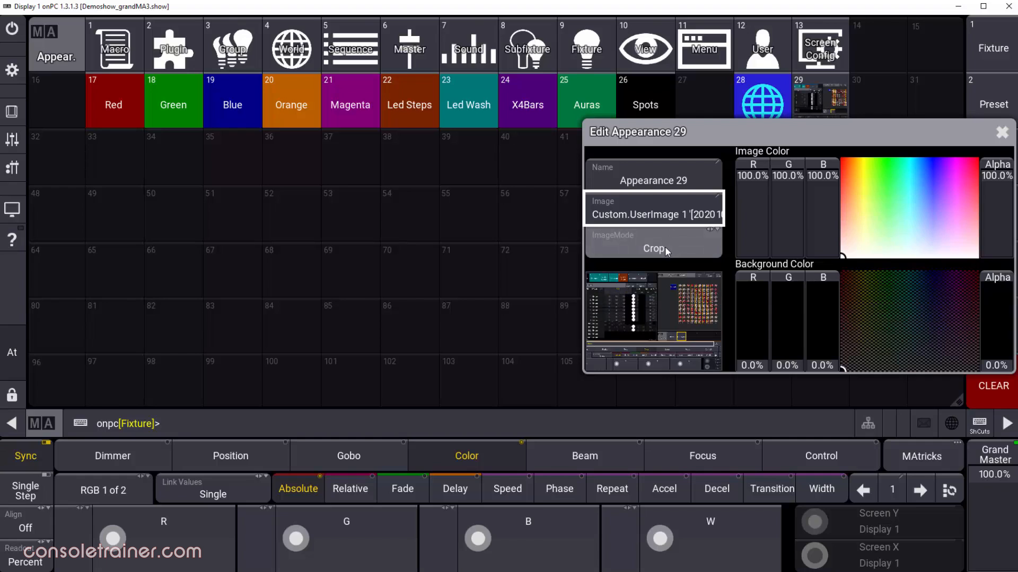
left_click(997, 130)
Step: Assign appearance 29 to the Fixture view button
left_click_drag(841, 116, 837, 171)
left_click_drag(778, 149, 778, 148)
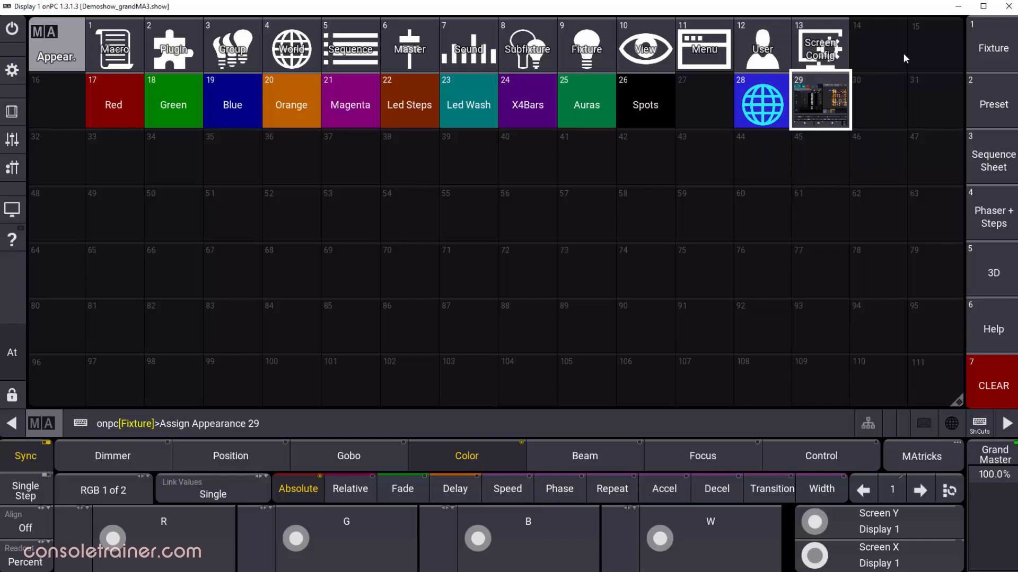
left_click(998, 56)
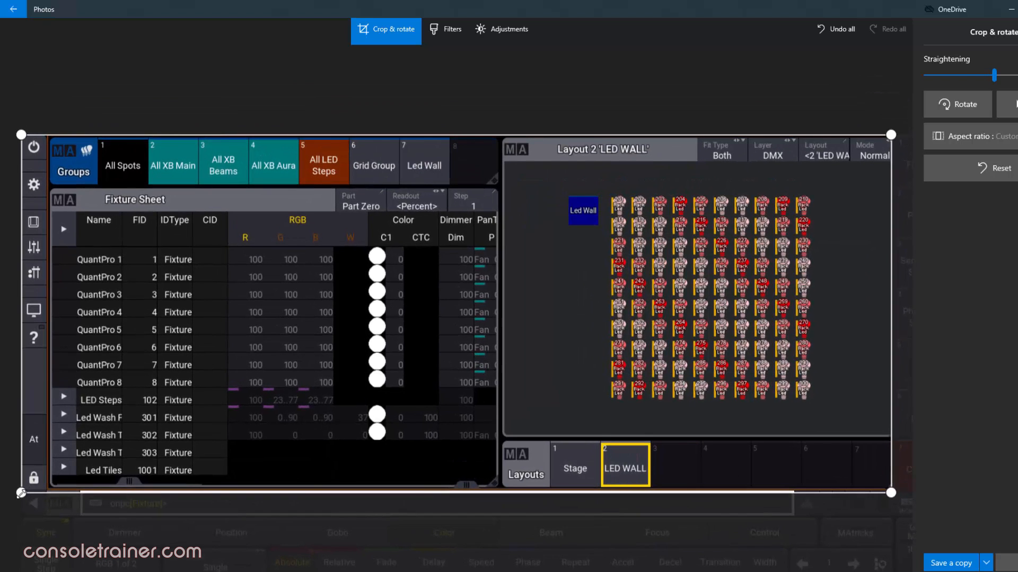
Step: Crop the screenshot's edge in Photos, and in File Explorer place the FixtureView image in grandMA3/shared/resource/lib_images on UDISK (D:)
left_click_drag(21, 493, 43, 494)
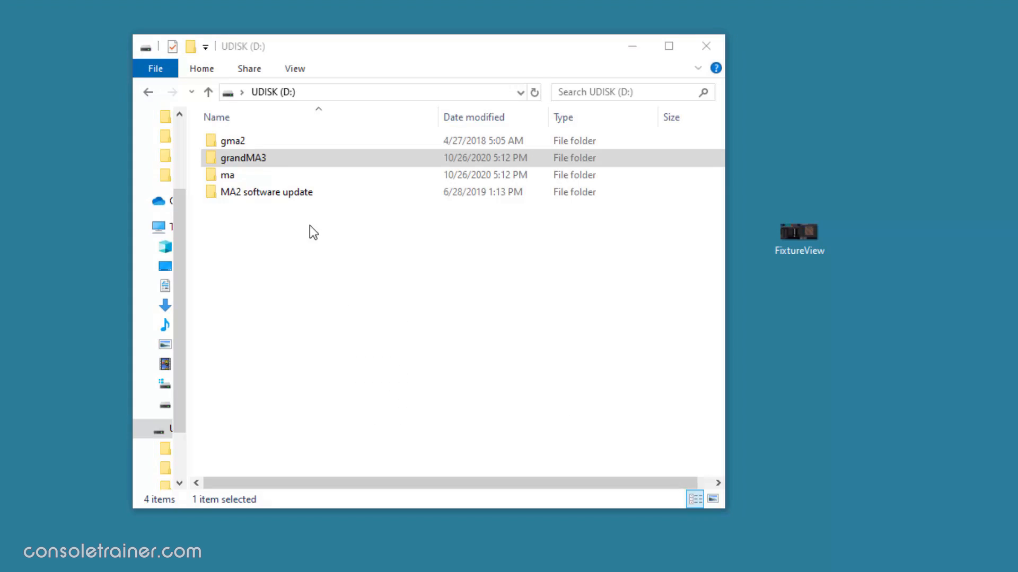
left_click(217, 162)
double_click(214, 160)
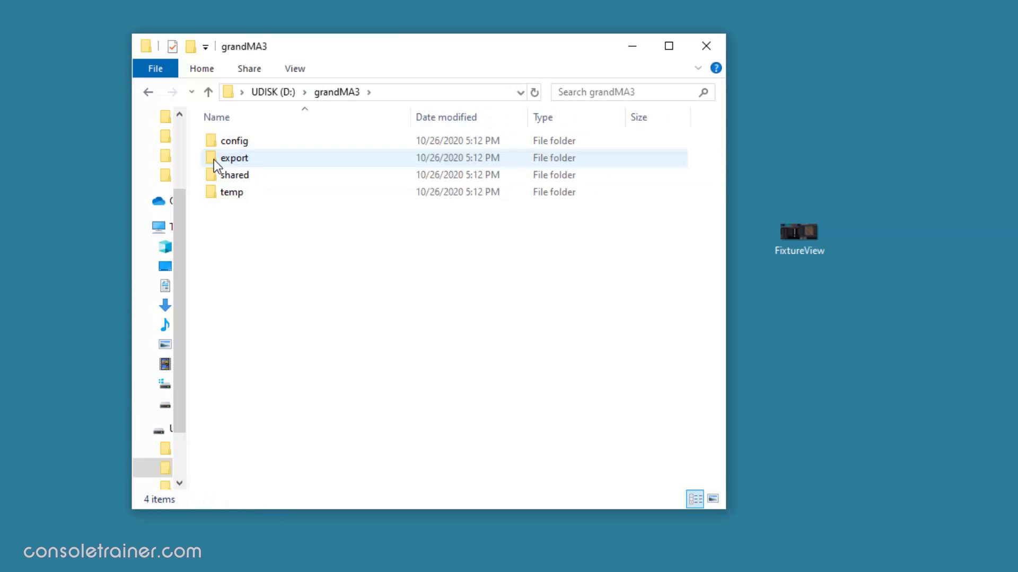
double_click(237, 181)
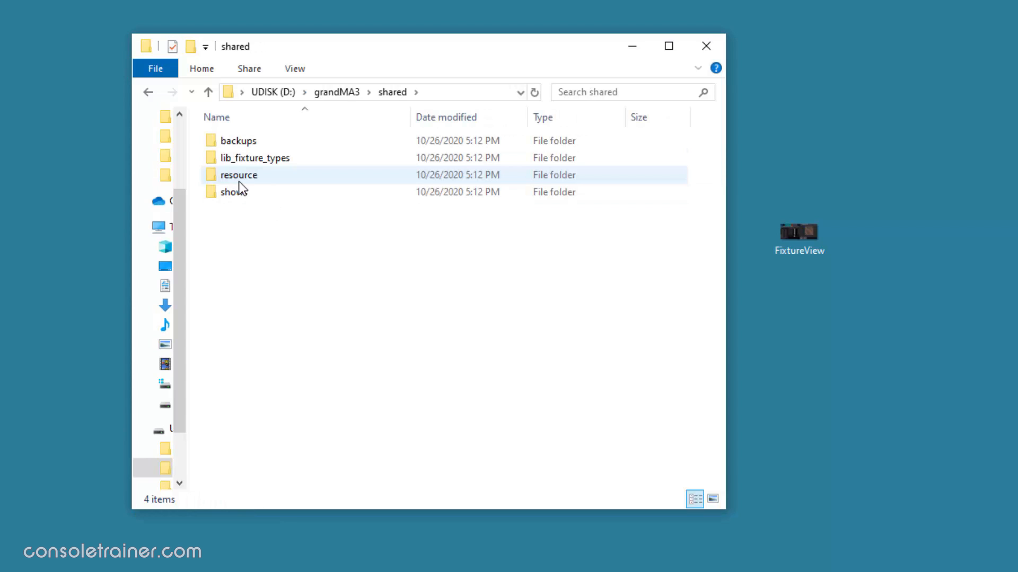
double_click(253, 181)
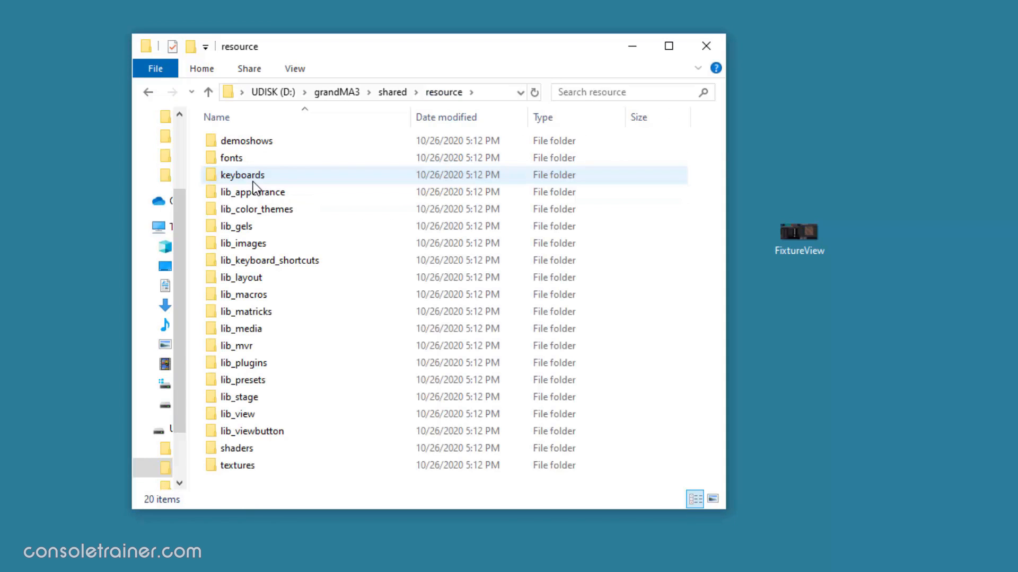
double_click(286, 243)
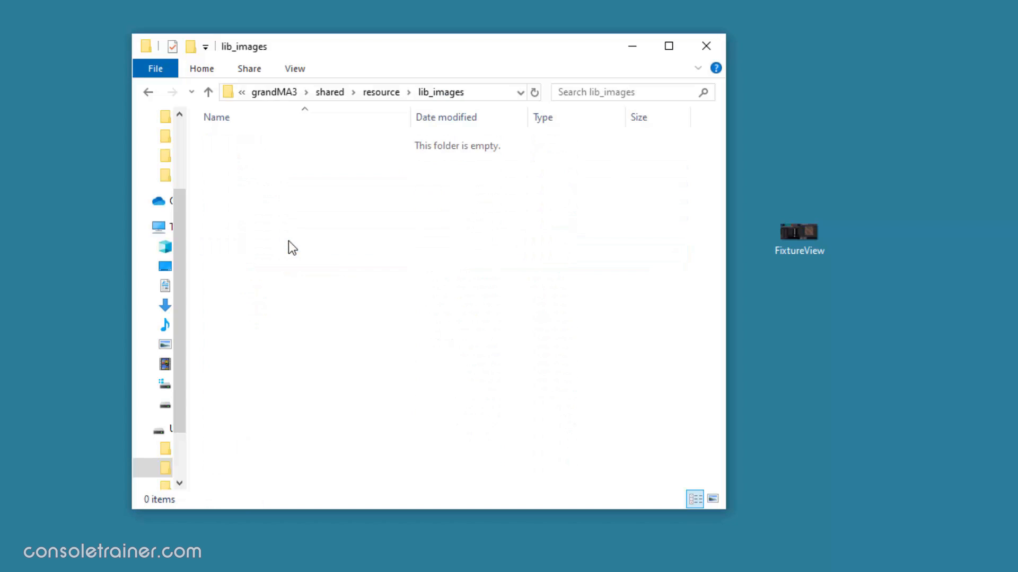
left_click_drag(797, 243, 321, 193)
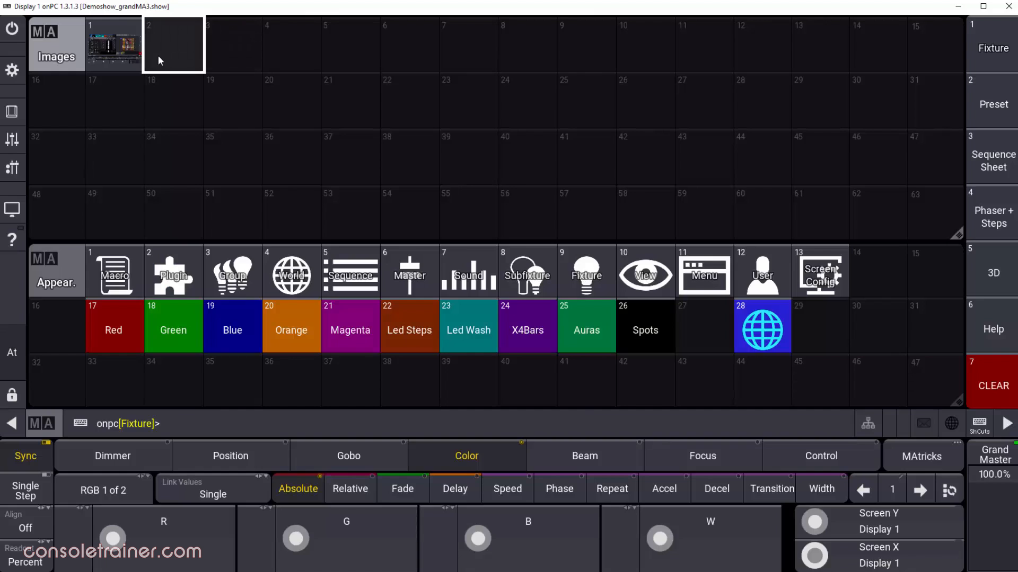
Step: Import fixture_view.png.xml from the UDISK drive into image slot 2 and disable Add Alpha for it
right_click(158, 55)
left_click(209, 268)
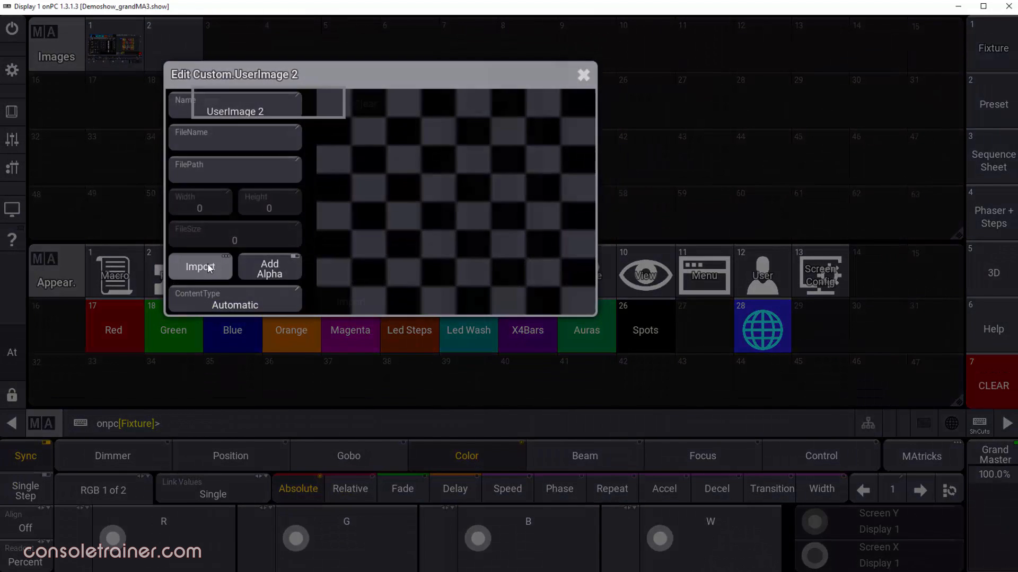
left_click(528, 83)
left_click(321, 186)
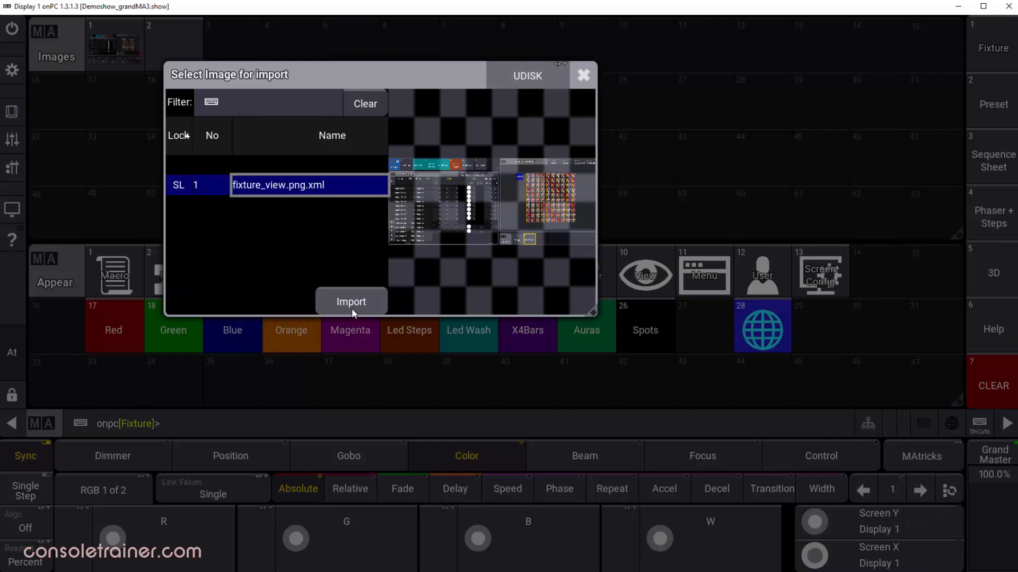
left_click(351, 302)
left_click(280, 269)
left_click(581, 74)
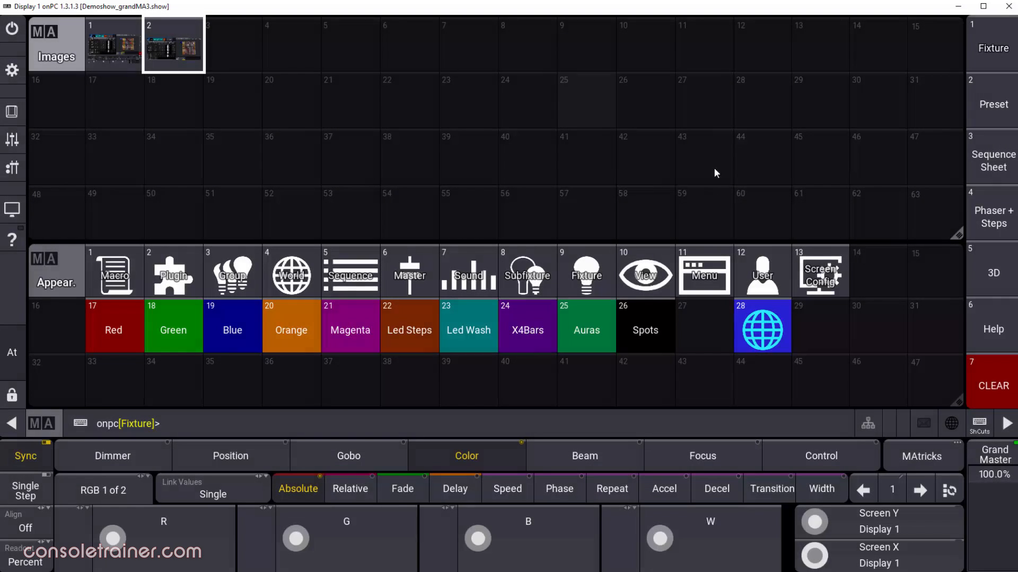
Step: Create appearance 27 using the custom fixture view image from slot 2 with the image mode set to Stretch
left_click(698, 329)
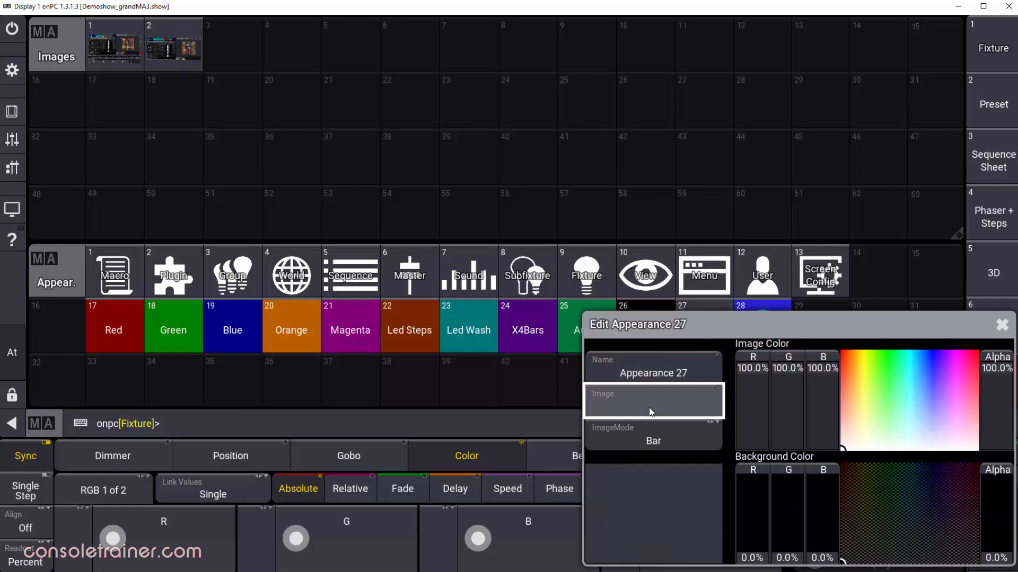
left_click(650, 408)
left_click(635, 460)
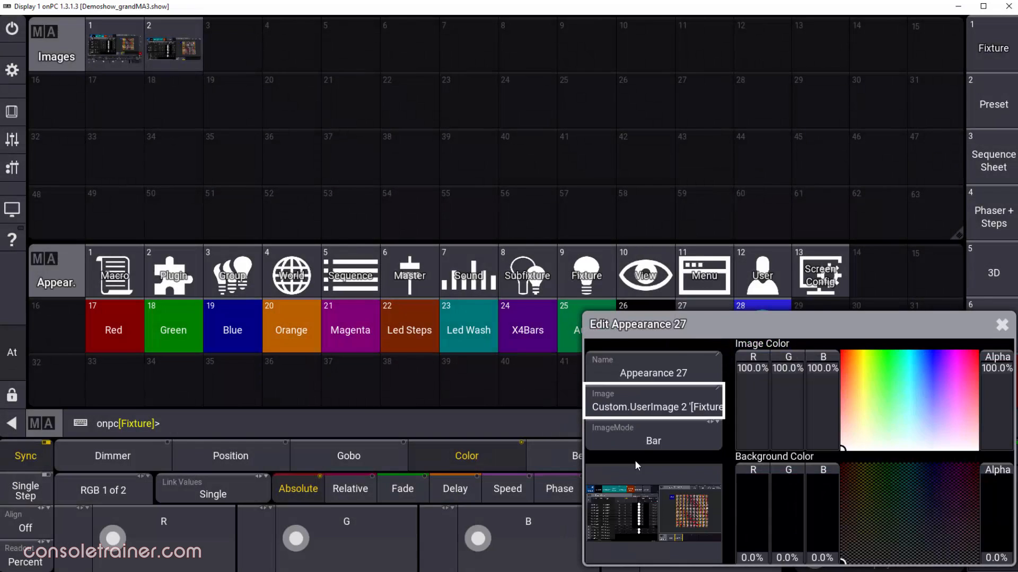
left_click(661, 445)
left_click(663, 440)
left_click(666, 442)
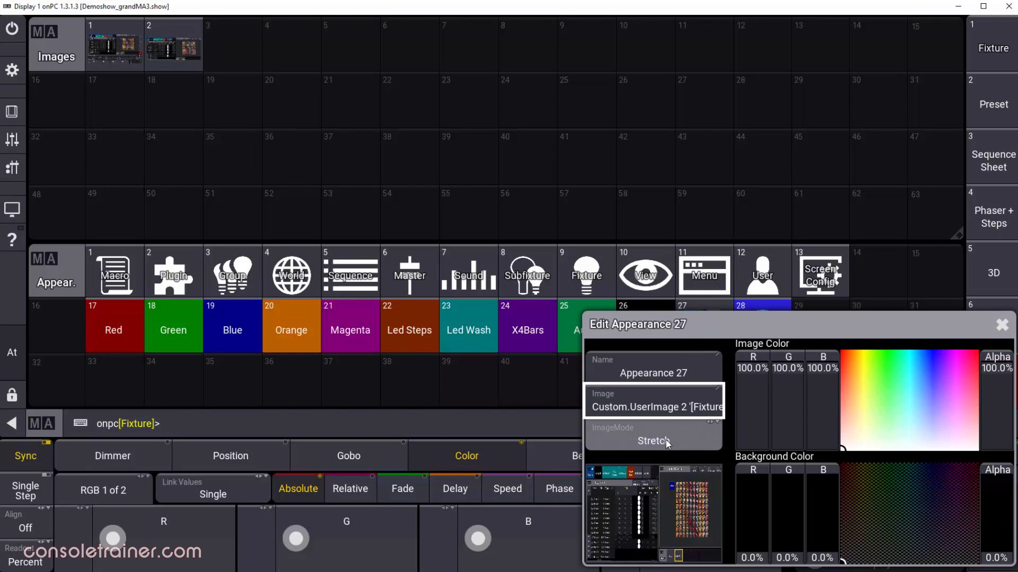
left_click(1001, 325)
Step: Assign appearance 27 to the Fixture view button
right_click(714, 335)
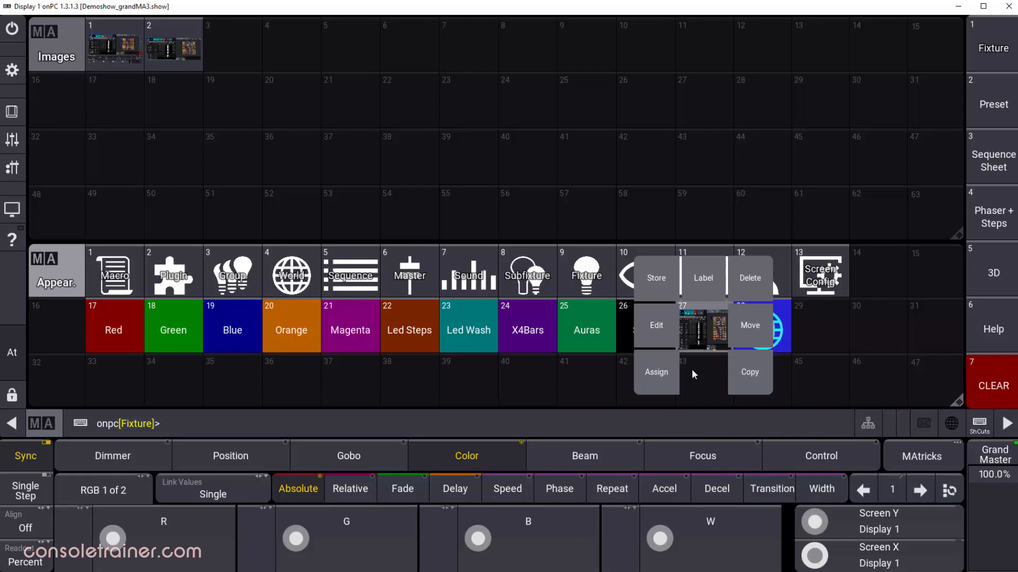
left_click(665, 374)
left_click(992, 48)
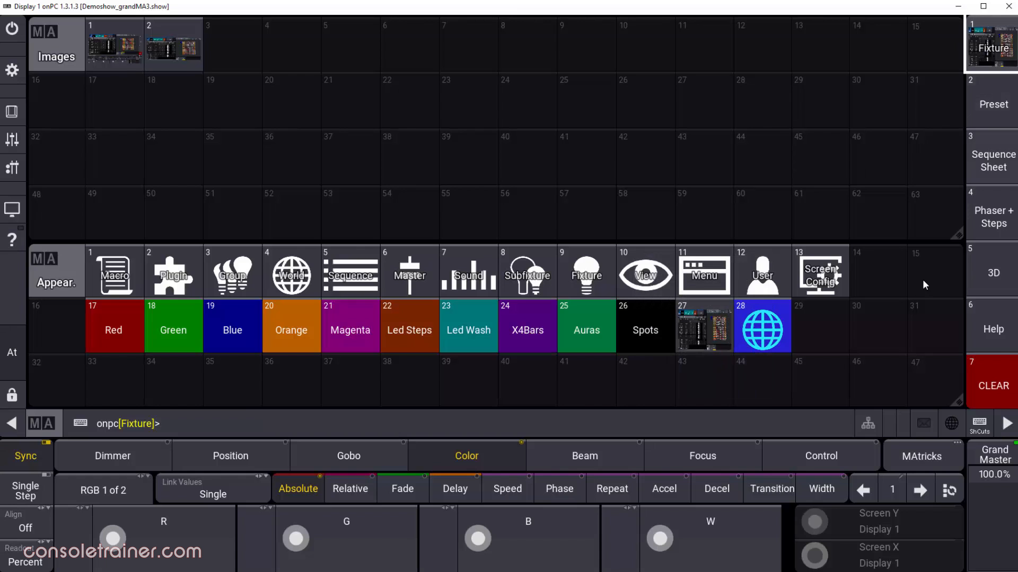